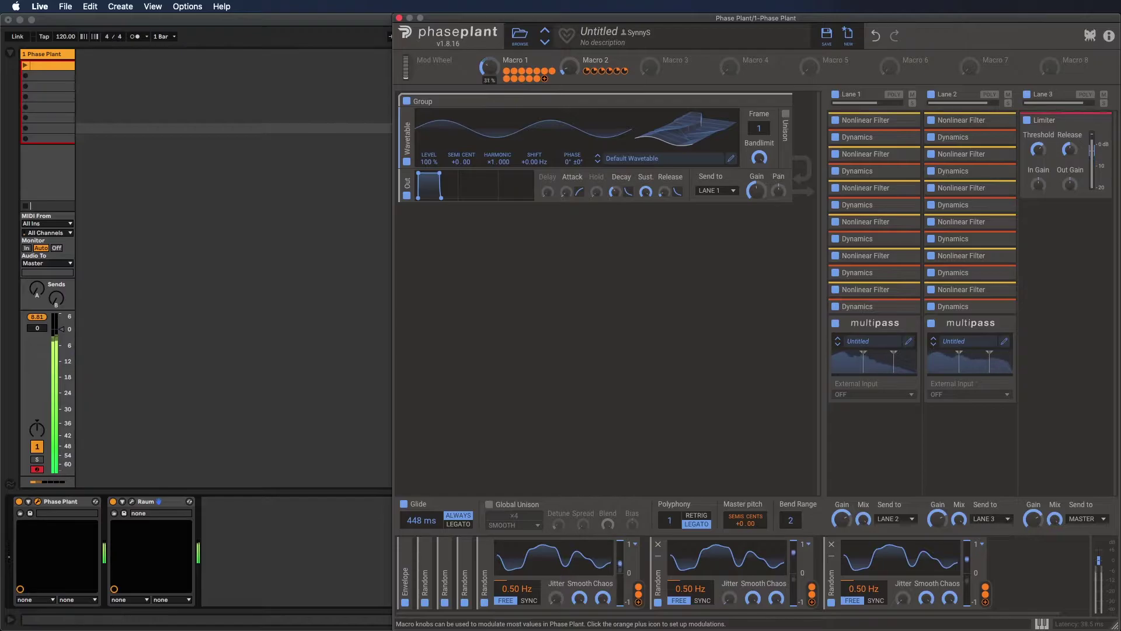
{"action": "left_click_drag", "start_coordinate": [572, 63], "coordinate": [568, 51]}
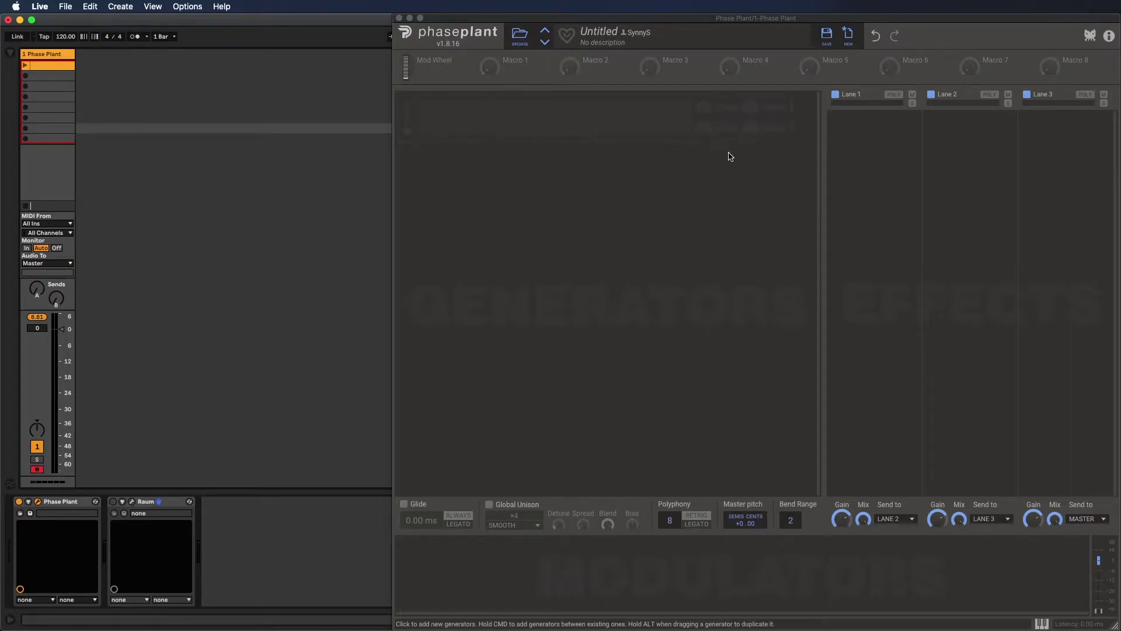
Add a Wavetable generator to the empty patch
{"action": "left_click", "coordinate": [710, 120]}
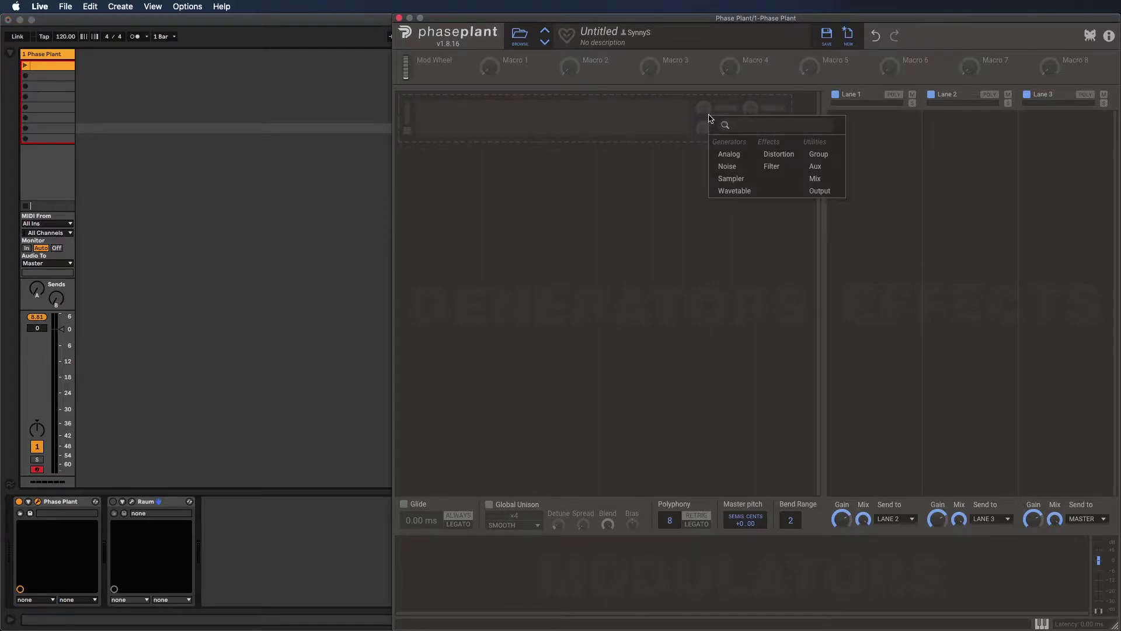
{"action": "left_click", "coordinate": [733, 194]}
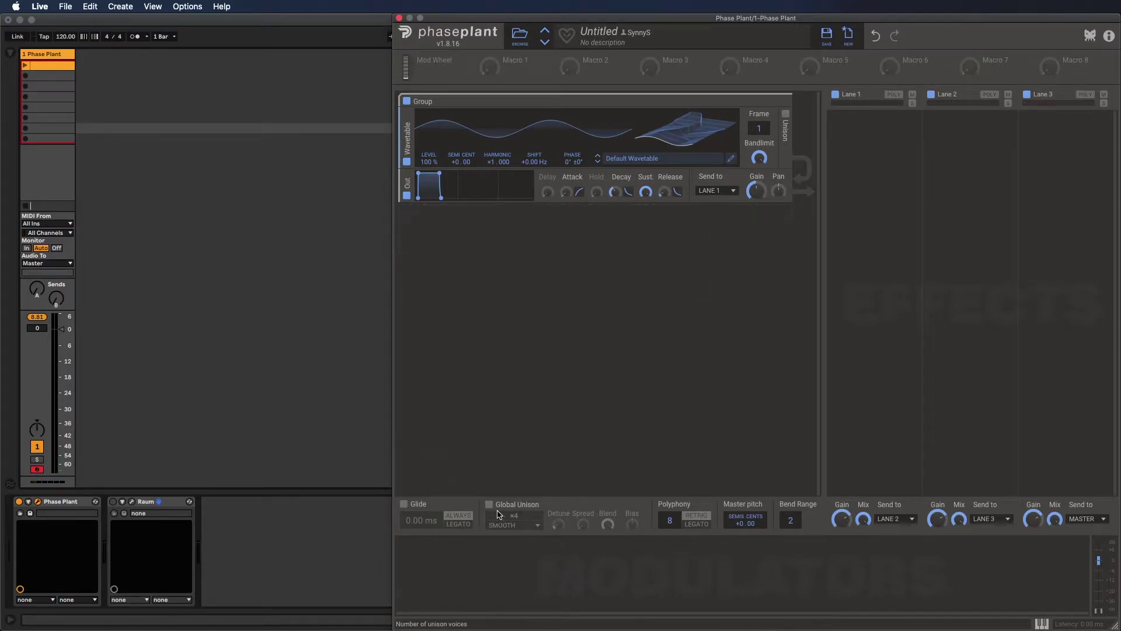
Set the polyphony to one voice in Legato mode and enable Glide with a time of 448 ms
{"action": "left_click_drag", "start_coordinate": [670, 521], "coordinate": [669, 554]}
{"action": "left_click", "coordinate": [692, 525]}
{"action": "left_click", "coordinate": [404, 503]}
{"action": "left_click_drag", "start_coordinate": [416, 520], "coordinate": [416, 491]}
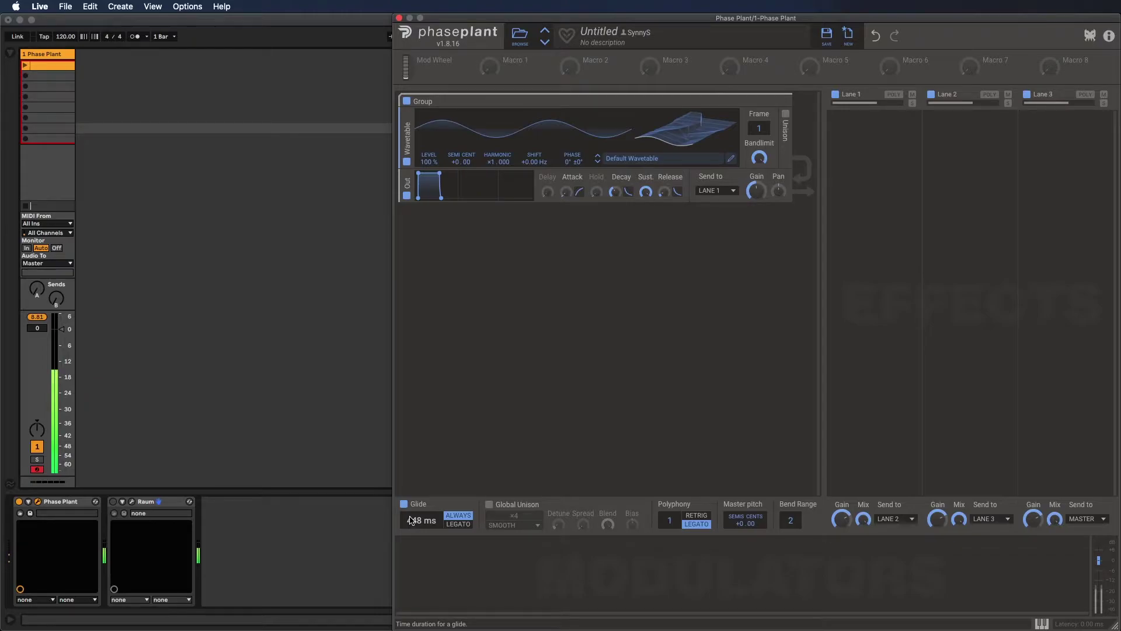
Add an Envelope modulator with sustain at zero and route it to the master pitch with a positive amount
{"action": "left_click", "coordinate": [447, 555]}
{"action": "left_click", "coordinate": [474, 584]}
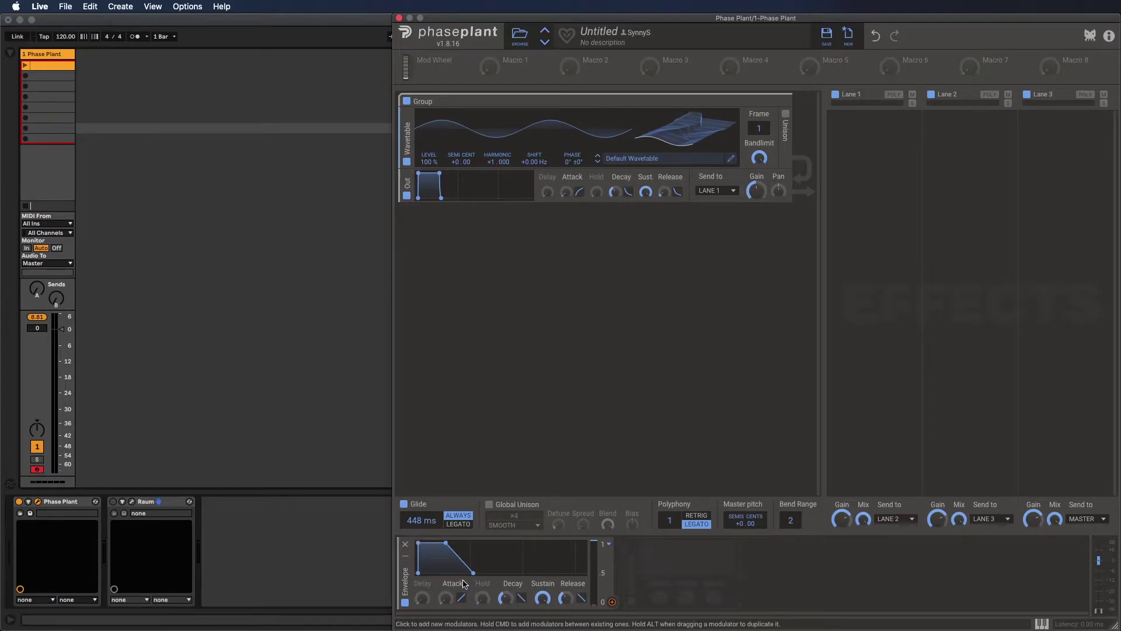
{"action": "left_click_drag", "start_coordinate": [543, 597], "coordinate": [542, 611]}
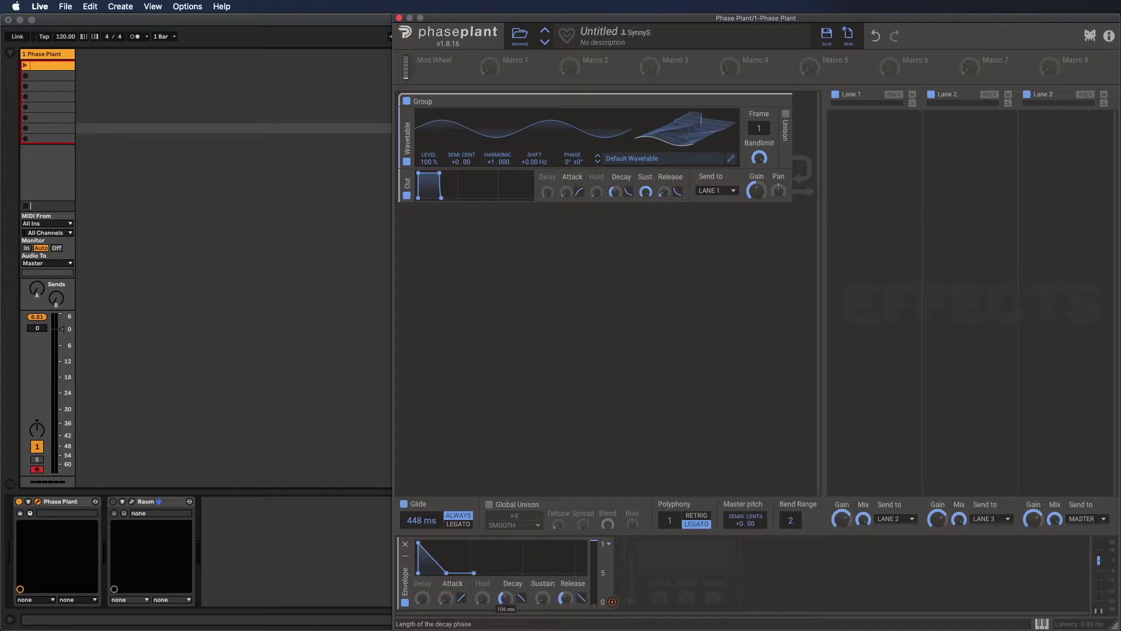
{"action": "left_click_drag", "start_coordinate": [611, 602], "coordinate": [746, 520]}
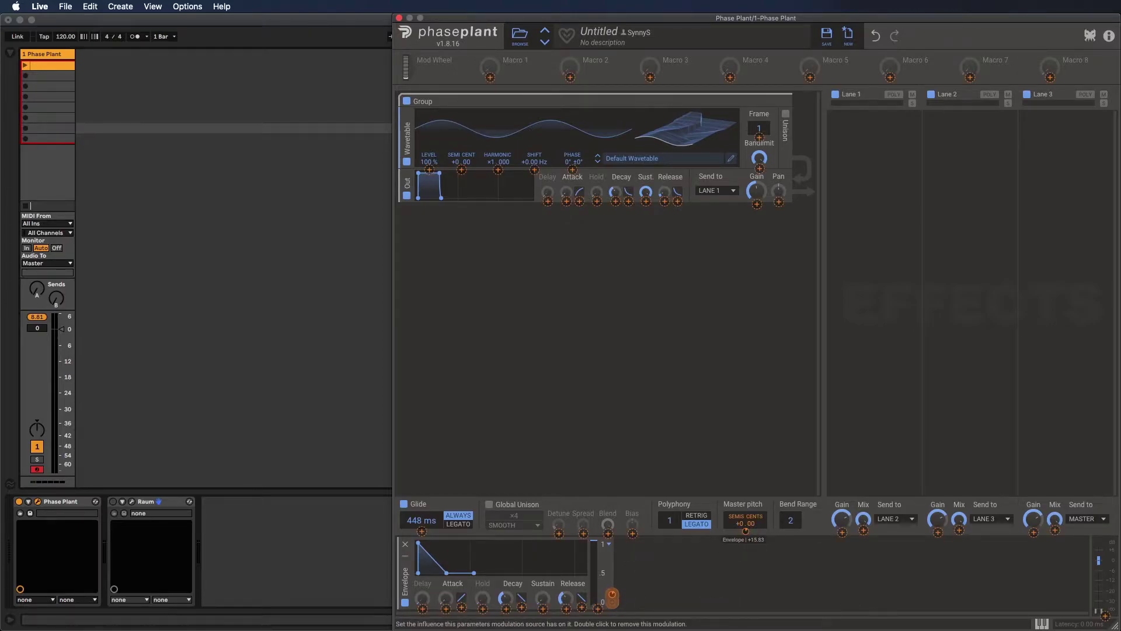
{"action": "left_click", "coordinate": [746, 531]}
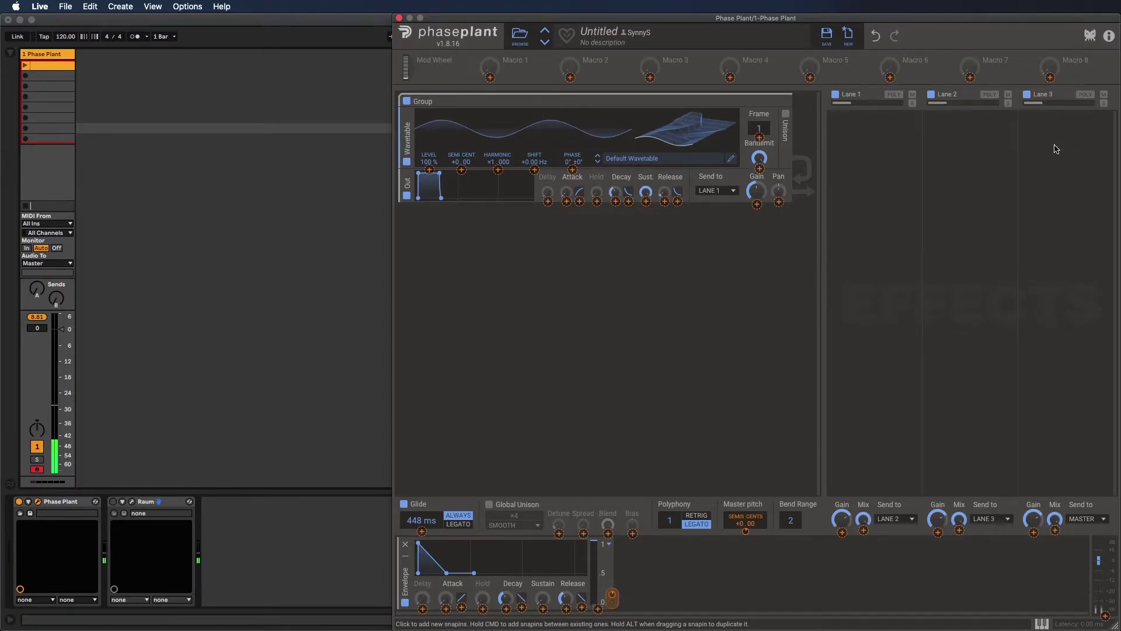
Add a Limiter to Lane 3 and set its threshold to -3 dB
{"action": "left_click", "coordinate": [1063, 127]}
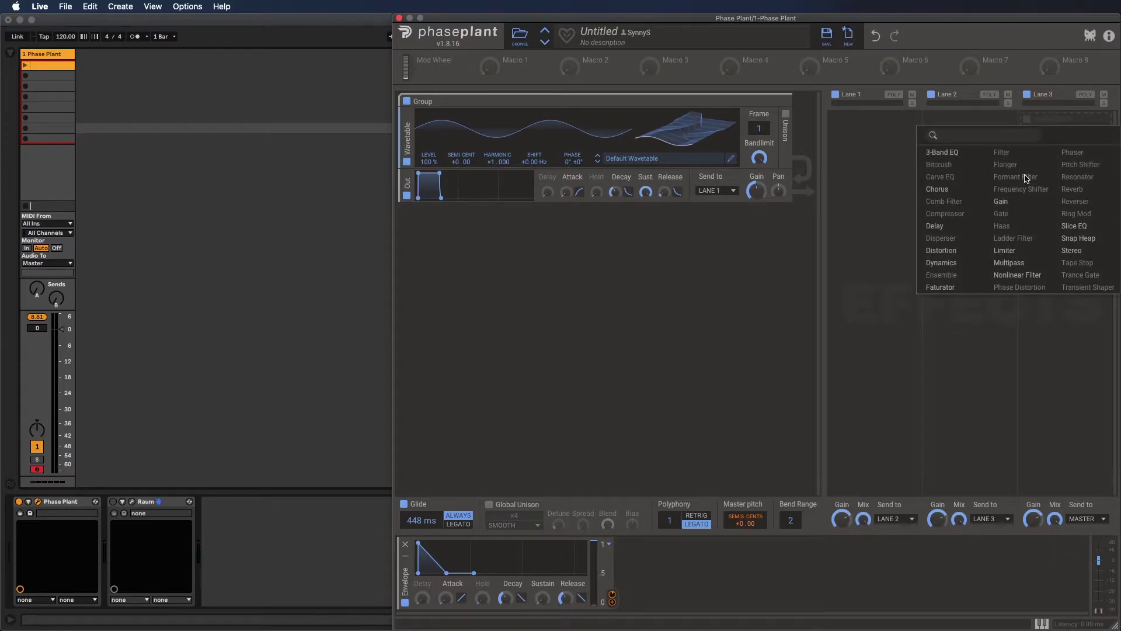
{"action": "left_click", "coordinate": [1010, 252]}
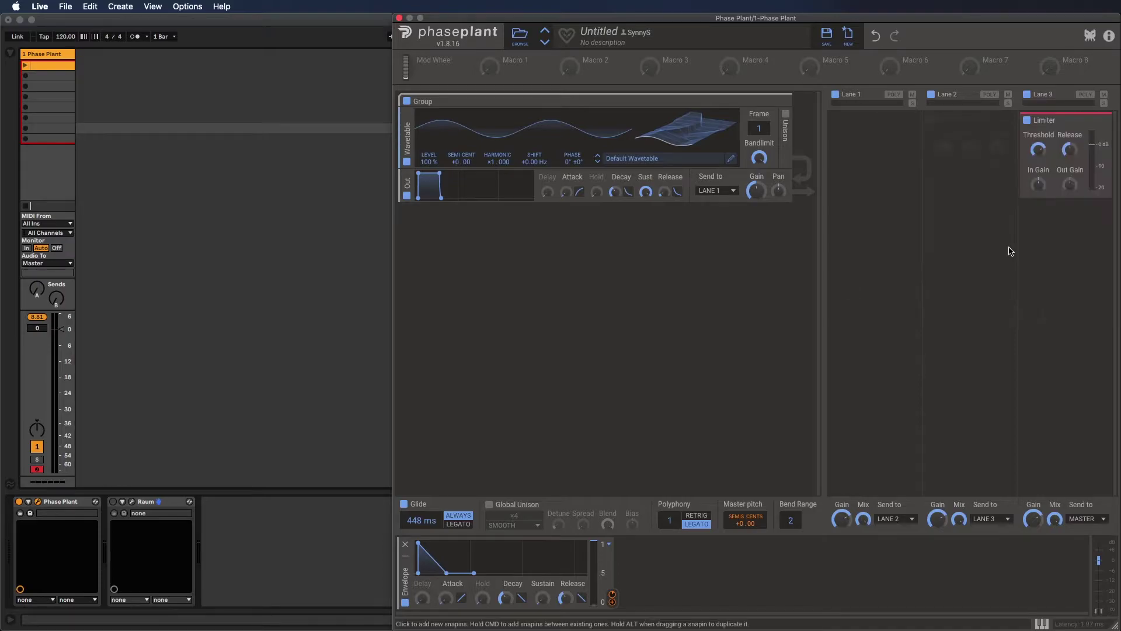
{"action": "double_click", "coordinate": [1037, 150]}
{"action": "key", "text": "BackSpace"}
{"action": "type", "text": "-"}
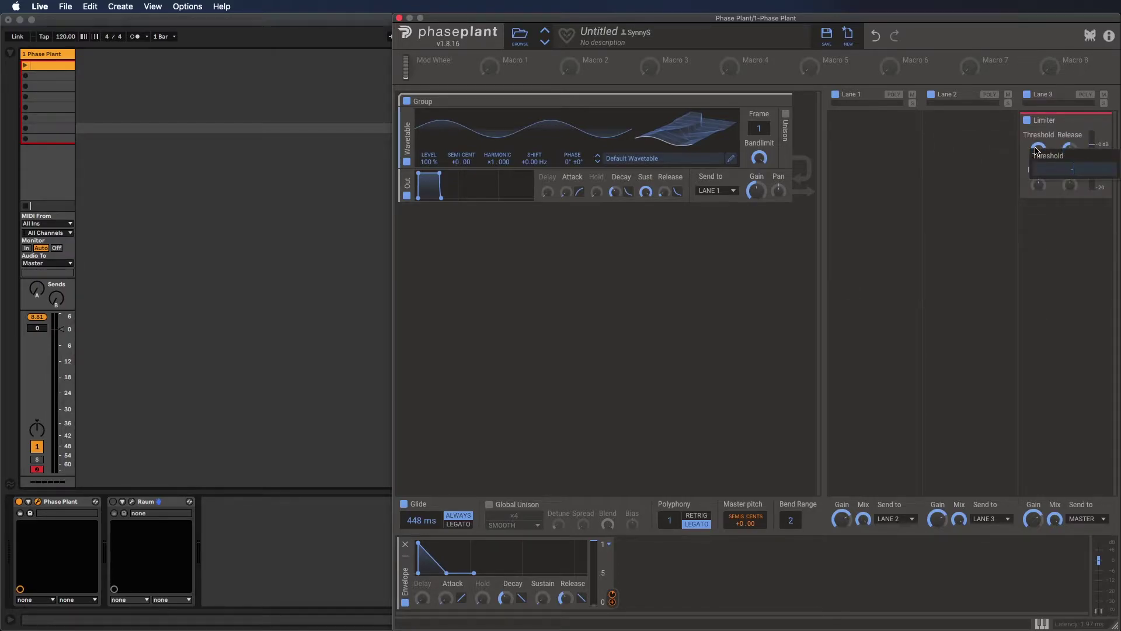
{"action": "type", "text": "3"}
{"action": "key", "text": "Return"}
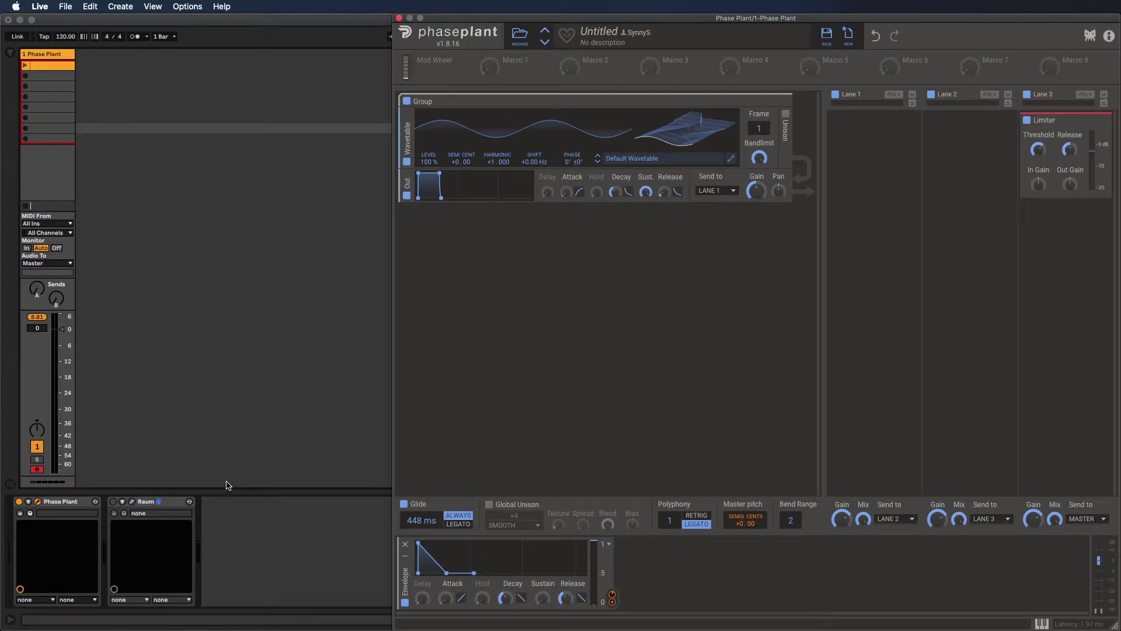
Collapse the Envelope and add a Random modulator with full smoothing and a rate of 0.50 Hz
{"action": "left_click", "coordinate": [406, 555]}
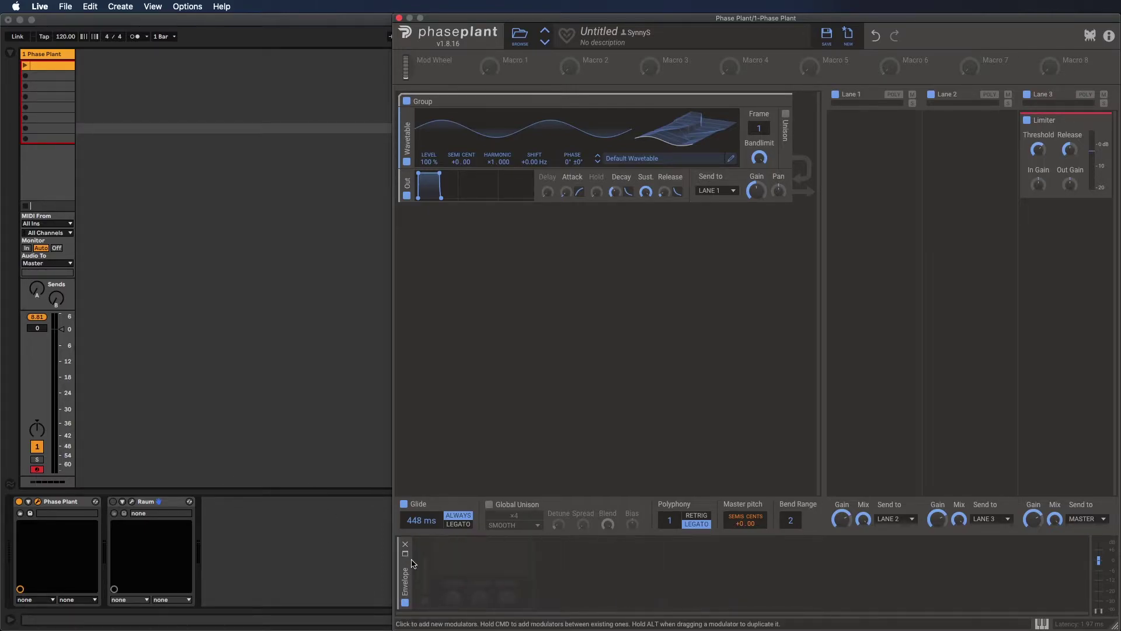
{"action": "left_click", "coordinate": [466, 556]}
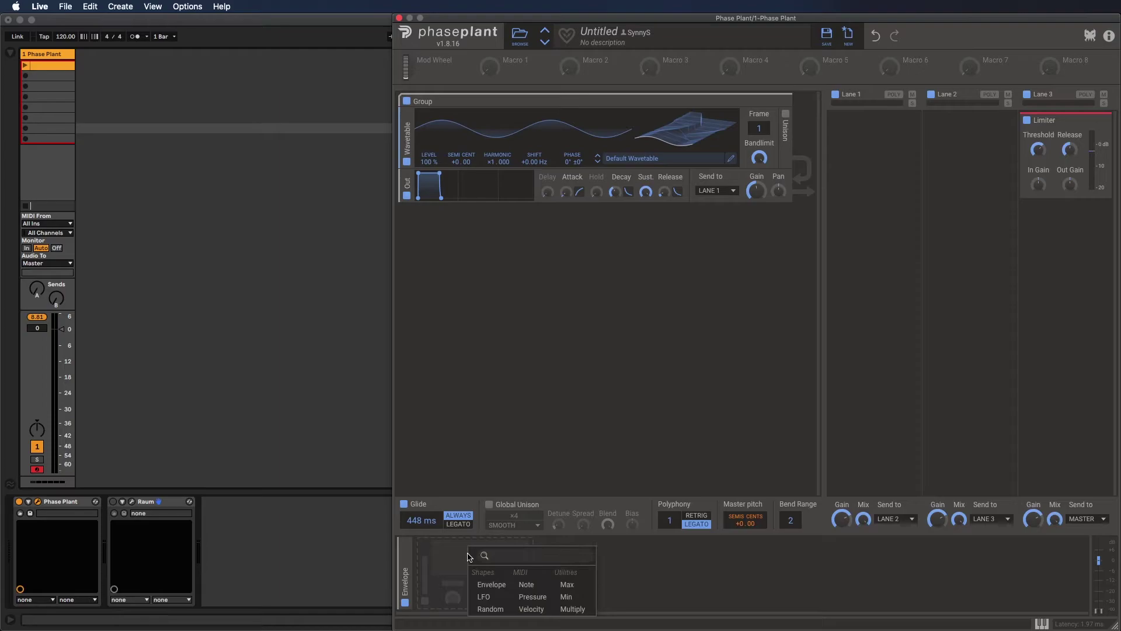
{"action": "left_click", "coordinate": [484, 611]}
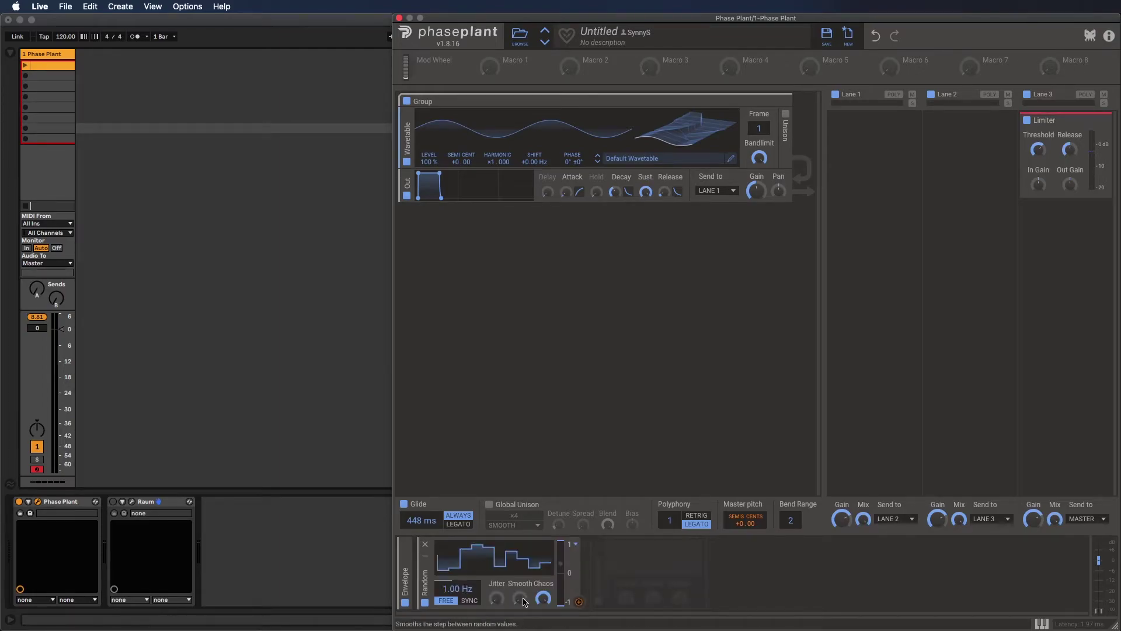
{"action": "left_click_drag", "start_coordinate": [520, 603], "coordinate": [522, 594]}
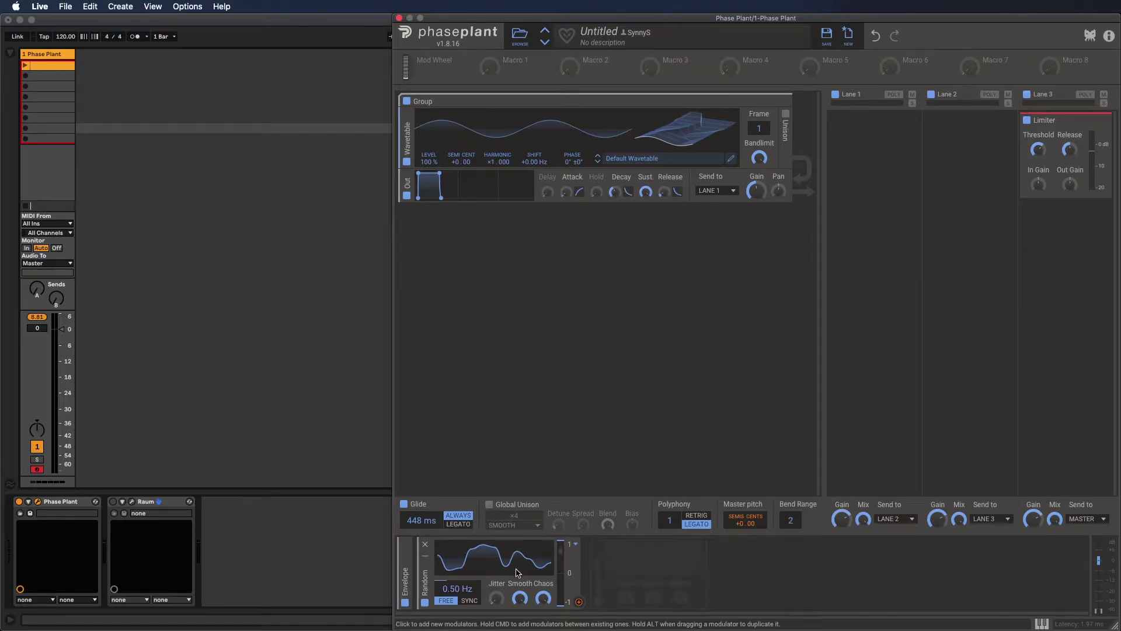
Assign Macro 2 to modulate the rate of the Random modulator
{"action": "left_click", "coordinate": [587, 72]}
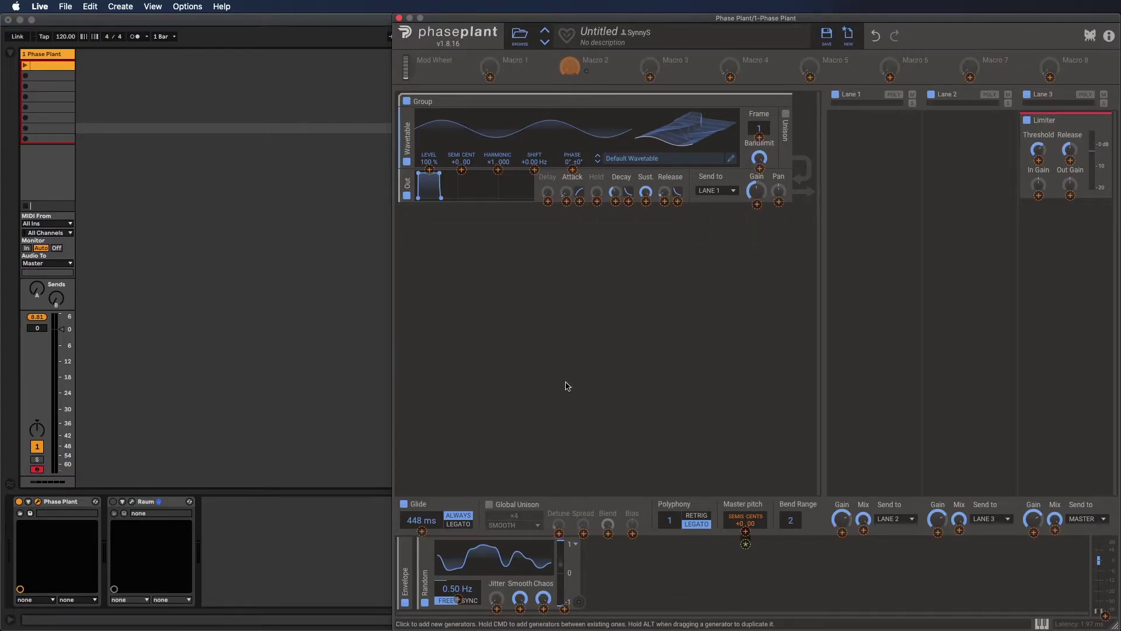
{"action": "left_click", "coordinate": [459, 598]}
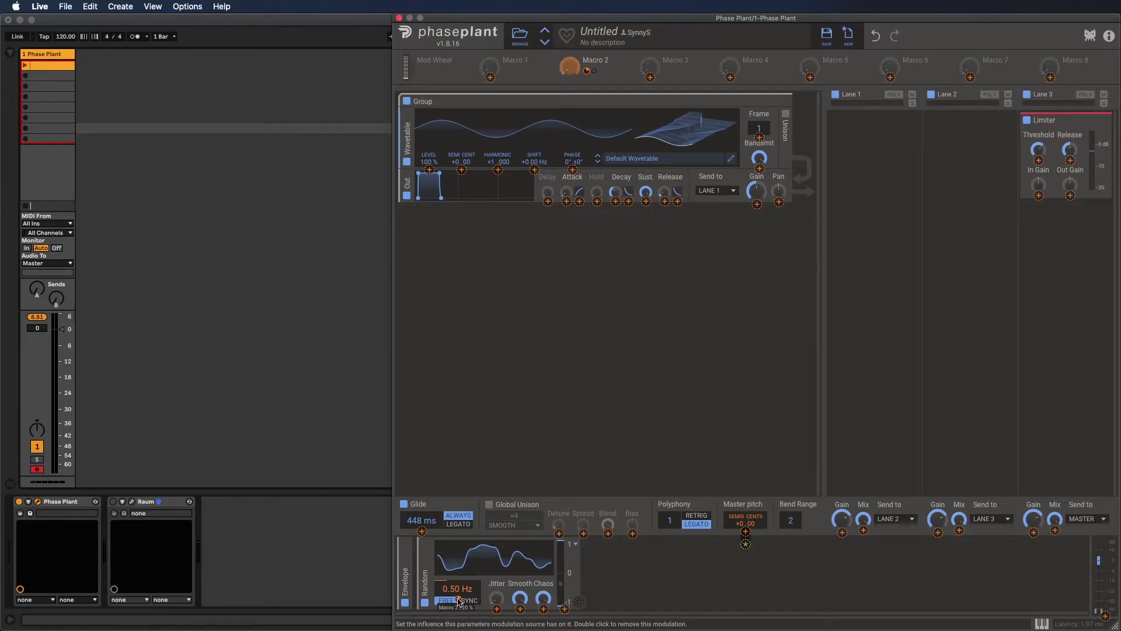
{"action": "left_click", "coordinate": [588, 70]}
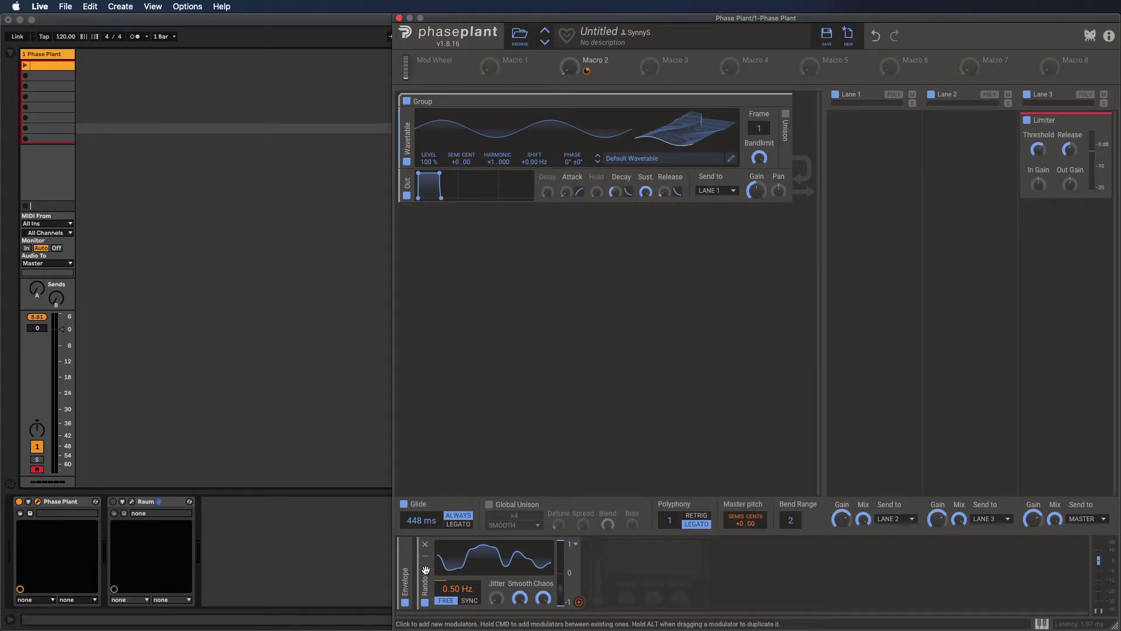
Duplicate the Random modulator with its Macro 2 assignment until there are six of them
{"action": "left_click_drag", "start_coordinate": [425, 573], "coordinate": [934, 578]}
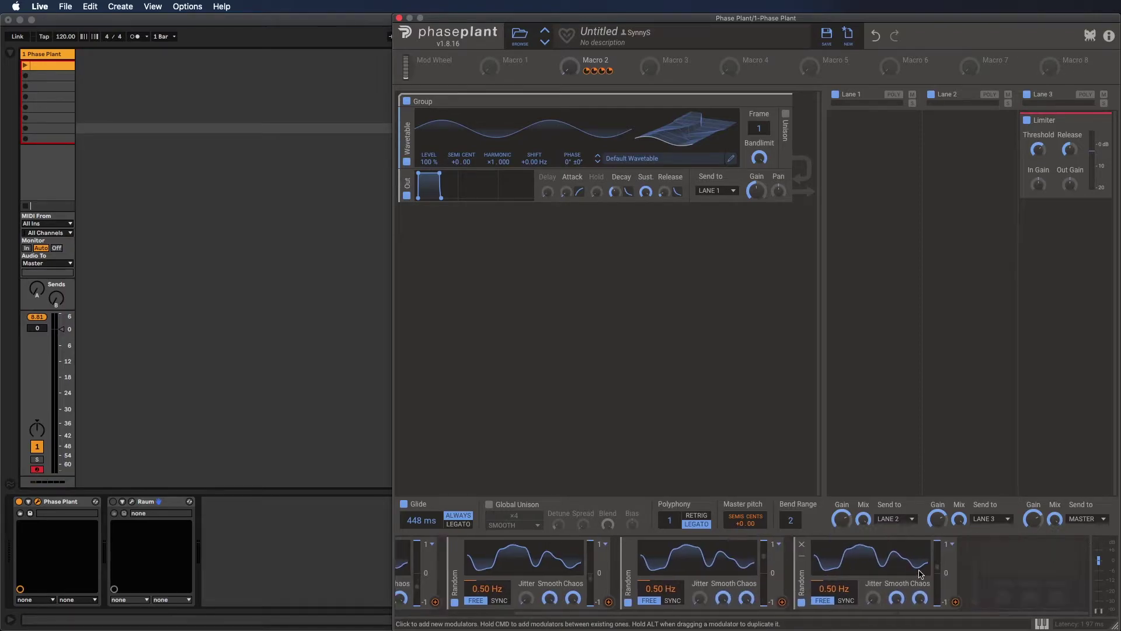
{"action": "left_click_drag", "start_coordinate": [800, 577], "coordinate": [967, 585]}
{"action": "mouse_move", "coordinate": [795, 570]}
{"action": "left_click_drag", "start_coordinate": [799, 569], "coordinate": [966, 572]}
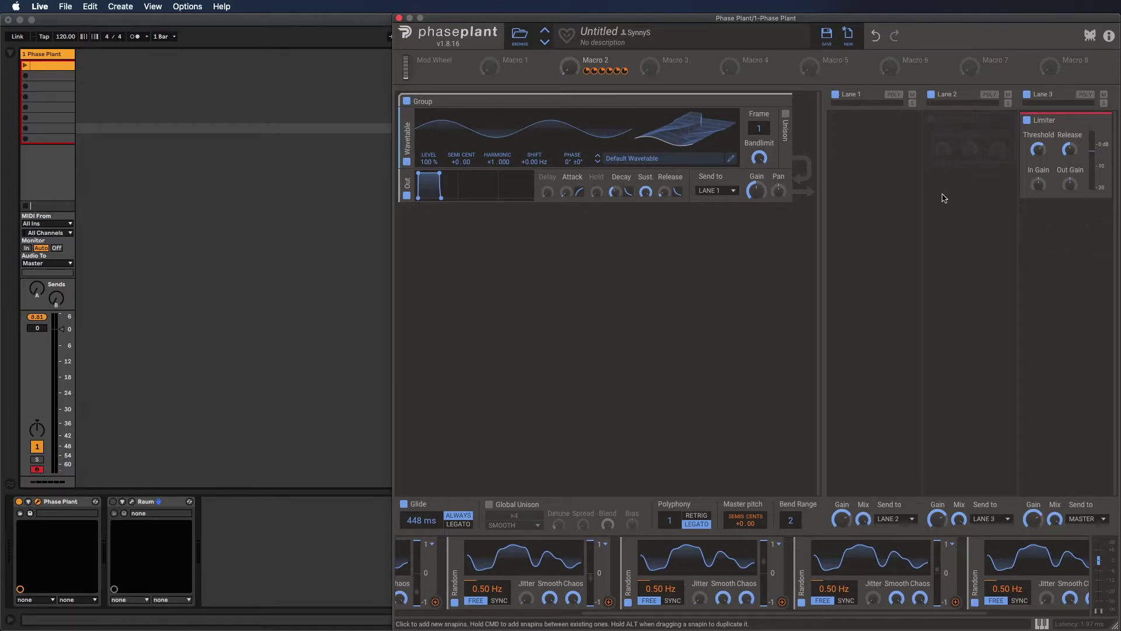
Add a Nonlinear Filter to Lane 1 and set it to the notch shape
{"action": "left_click", "coordinate": [868, 142]}
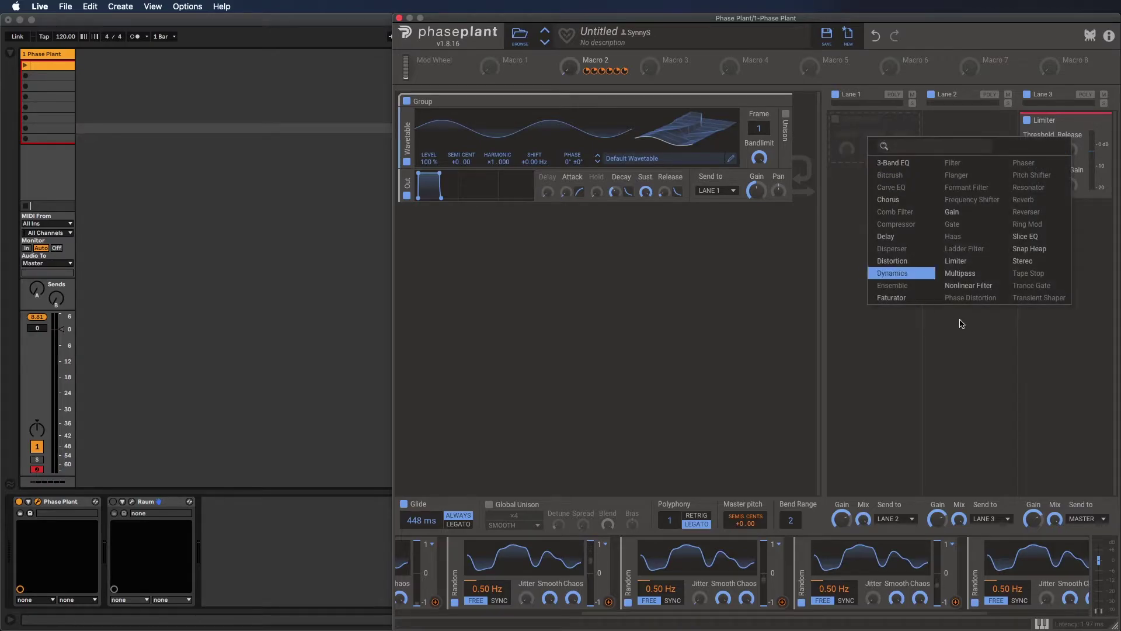
{"action": "left_click", "coordinate": [968, 285]}
{"action": "left_click", "coordinate": [906, 178]}
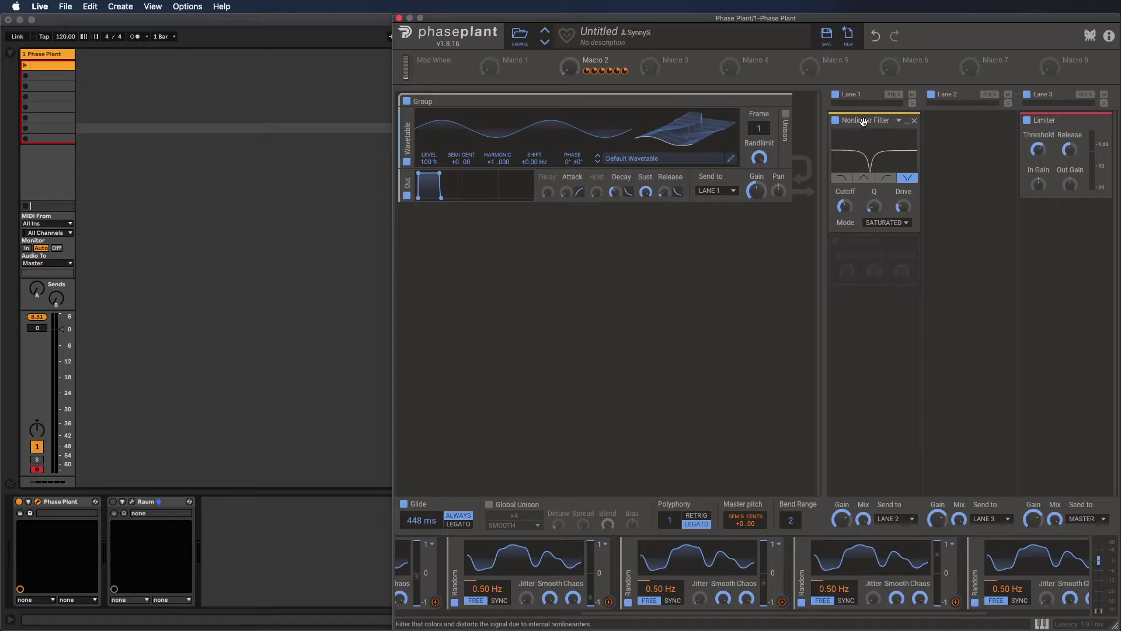
Duplicate the notch filter twice in Lane 1 and set the copies to the Tubular and Clipped modes
{"action": "left_click_drag", "start_coordinate": [868, 122], "coordinate": [868, 358]}
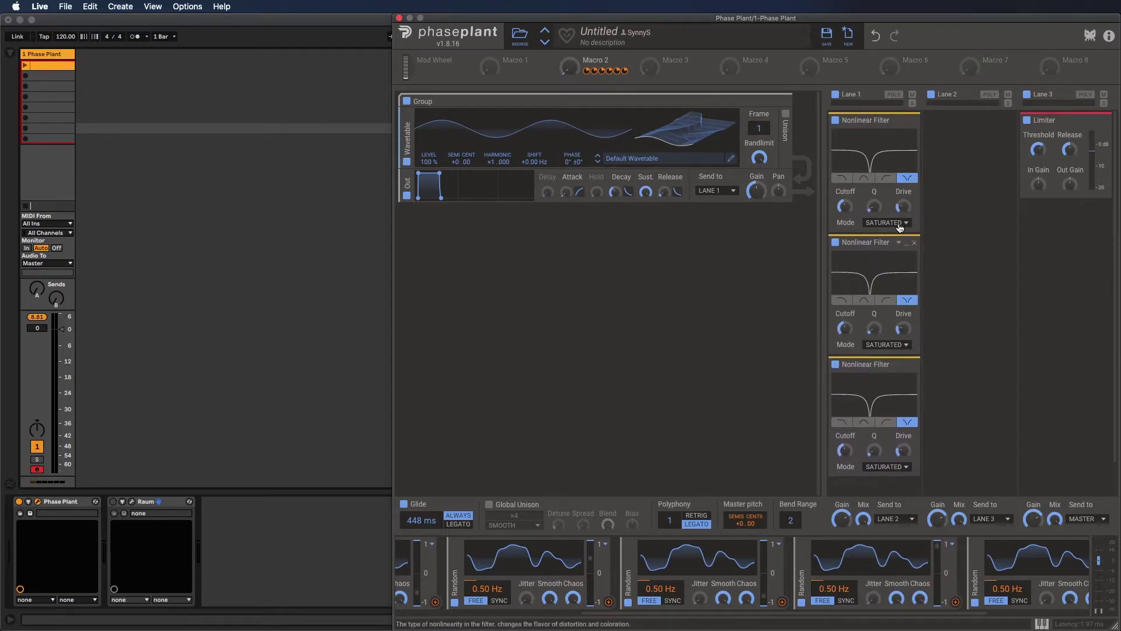
{"action": "left_click", "coordinate": [882, 344]}
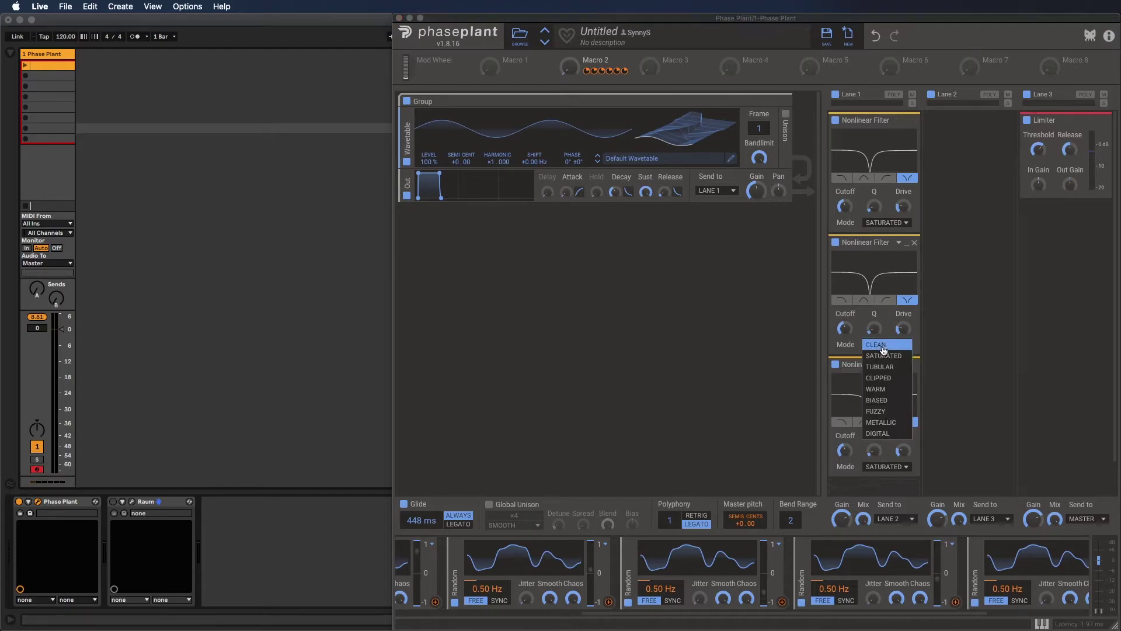
{"action": "left_click", "coordinate": [881, 375]}
{"action": "left_click", "coordinate": [885, 468]}
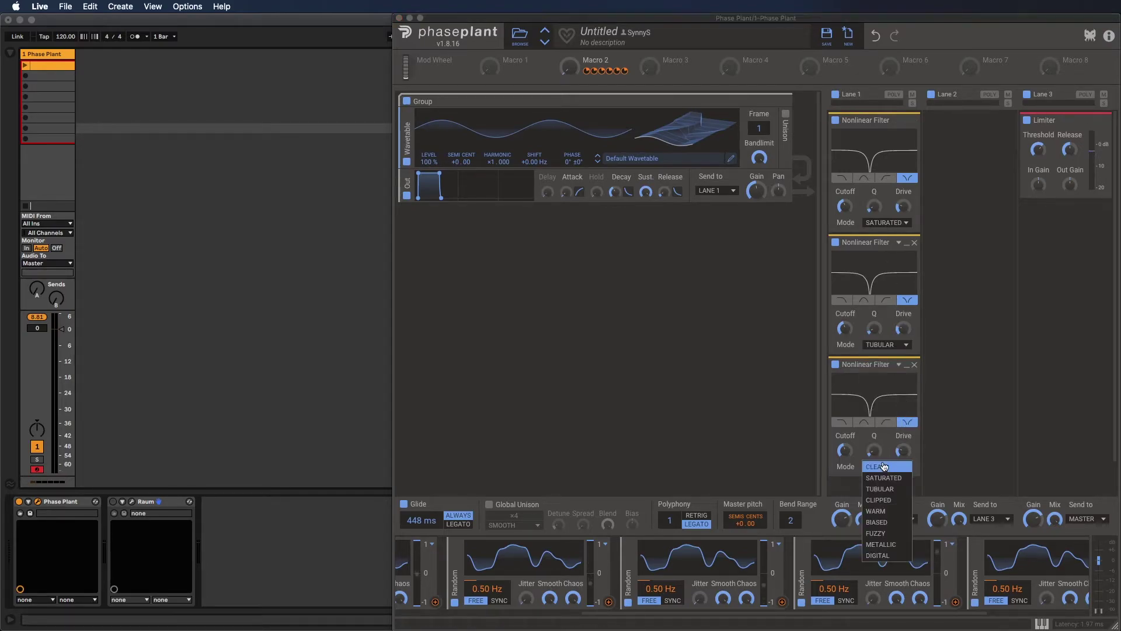
{"action": "left_click", "coordinate": [884, 504]}
Append three more copies of the notch filter in Lane 1, set to the Warm, Biased and Fuzzy modes
{"action": "scroll", "coordinate": [877, 409], "scroll_direction": "down", "scroll_amount": 1}
{"action": "left_click_drag", "start_coordinate": [867, 326], "coordinate": [875, 468]}
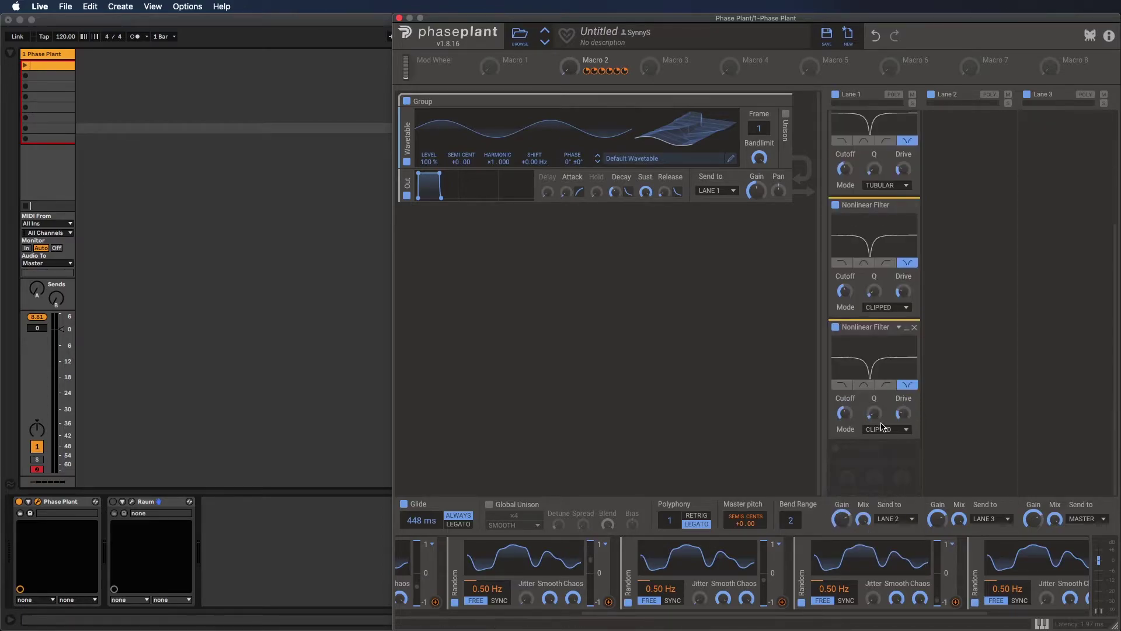
{"action": "left_click", "coordinate": [887, 429]}
{"action": "left_click", "coordinate": [888, 477]}
{"action": "left_click_drag", "start_coordinate": [873, 332], "coordinate": [881, 446]}
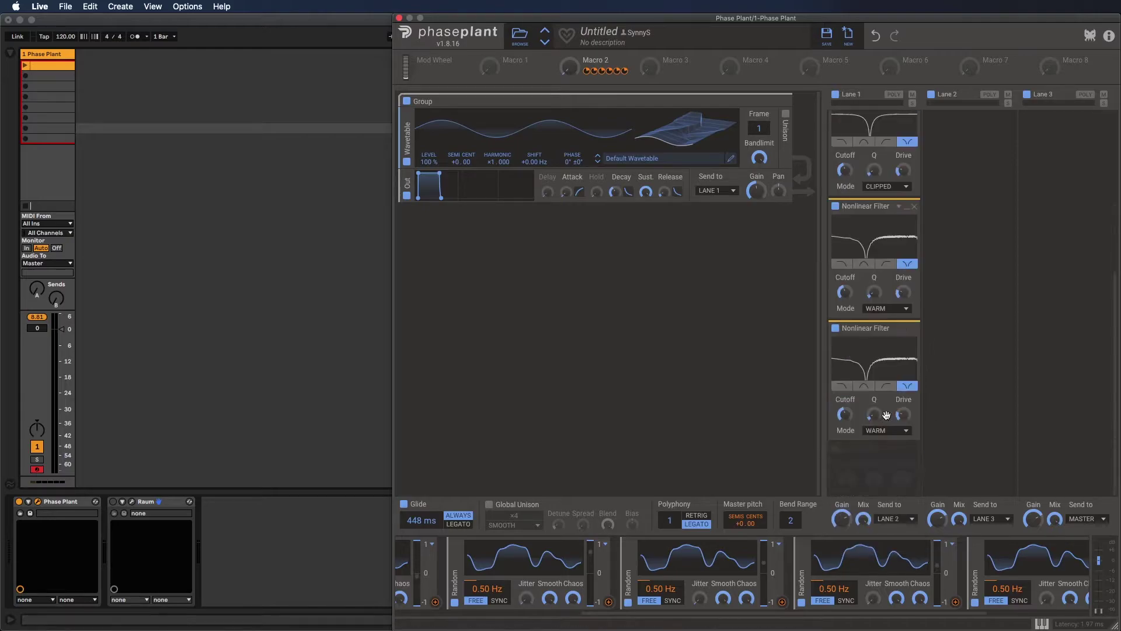
{"action": "left_click", "coordinate": [886, 430]}
{"action": "left_click", "coordinate": [886, 484]}
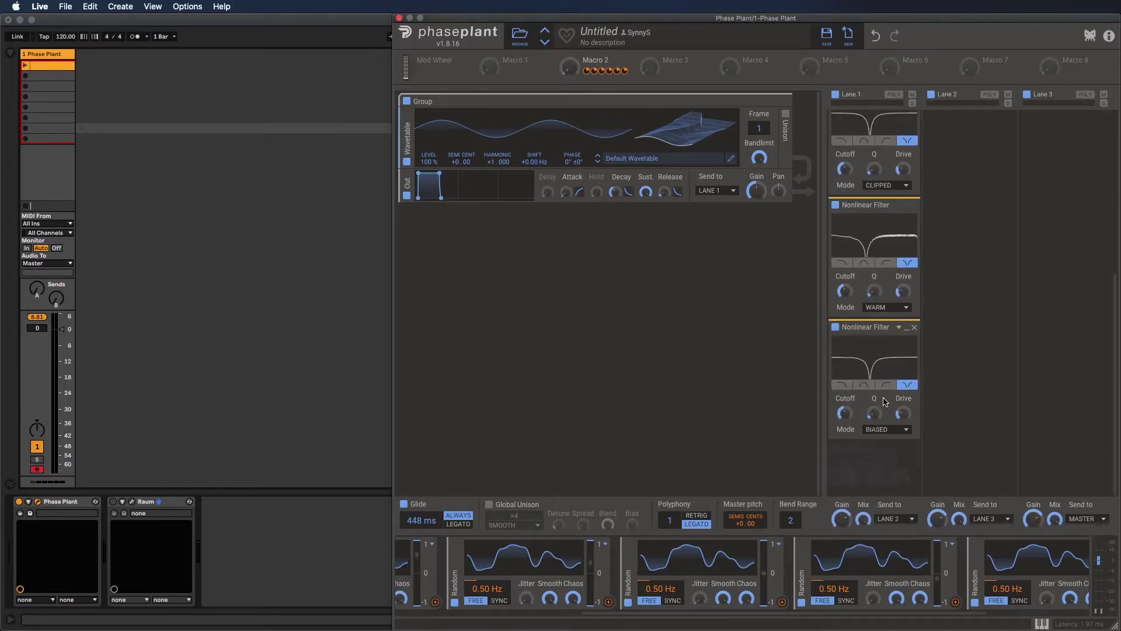
{"action": "left_click_drag", "start_coordinate": [873, 327], "coordinate": [882, 429]}
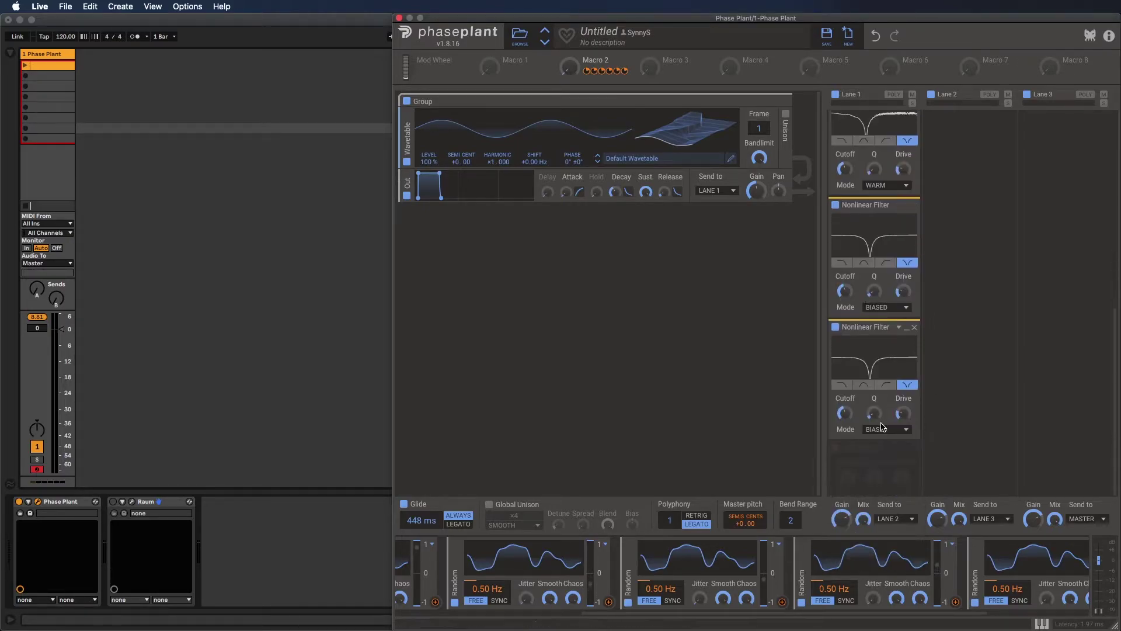
{"action": "left_click", "coordinate": [879, 435]}
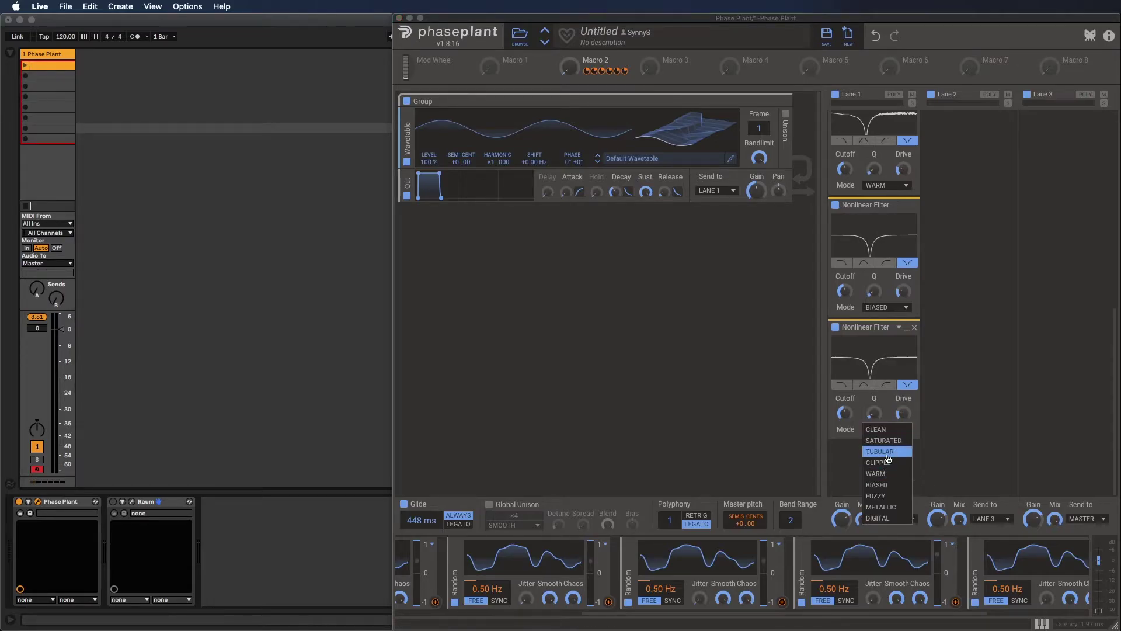
{"action": "left_click", "coordinate": [887, 494]}
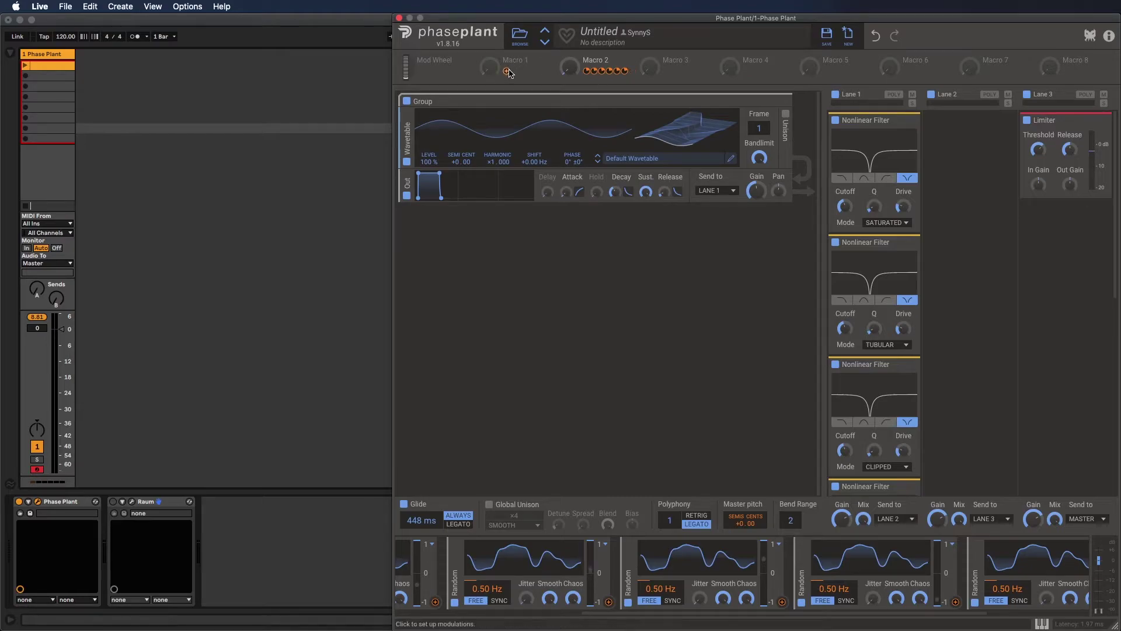
Assign Macro 1 to the Drive of all six Nonlinear Filters in Lane 1
{"action": "left_click", "coordinate": [506, 71]}
{"action": "left_click", "coordinate": [903, 218]}
{"action": "left_click", "coordinate": [903, 343]}
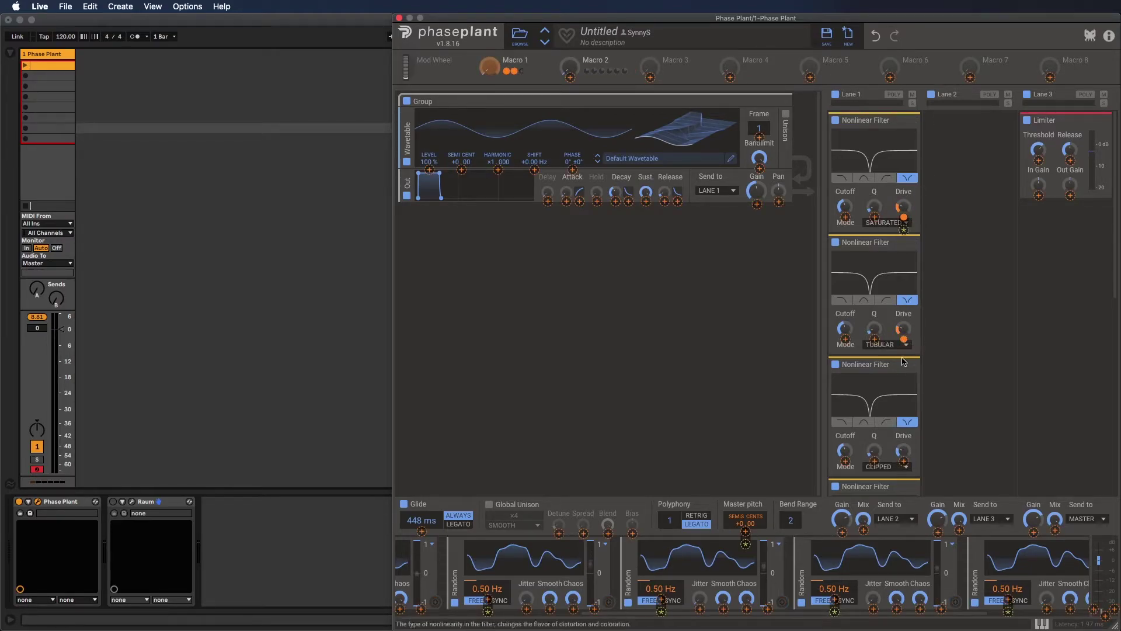
{"action": "scroll", "coordinate": [905, 351], "scroll_direction": "down", "scroll_amount": 3}
{"action": "left_click", "coordinate": [904, 268]}
{"action": "left_click", "coordinate": [904, 401]}
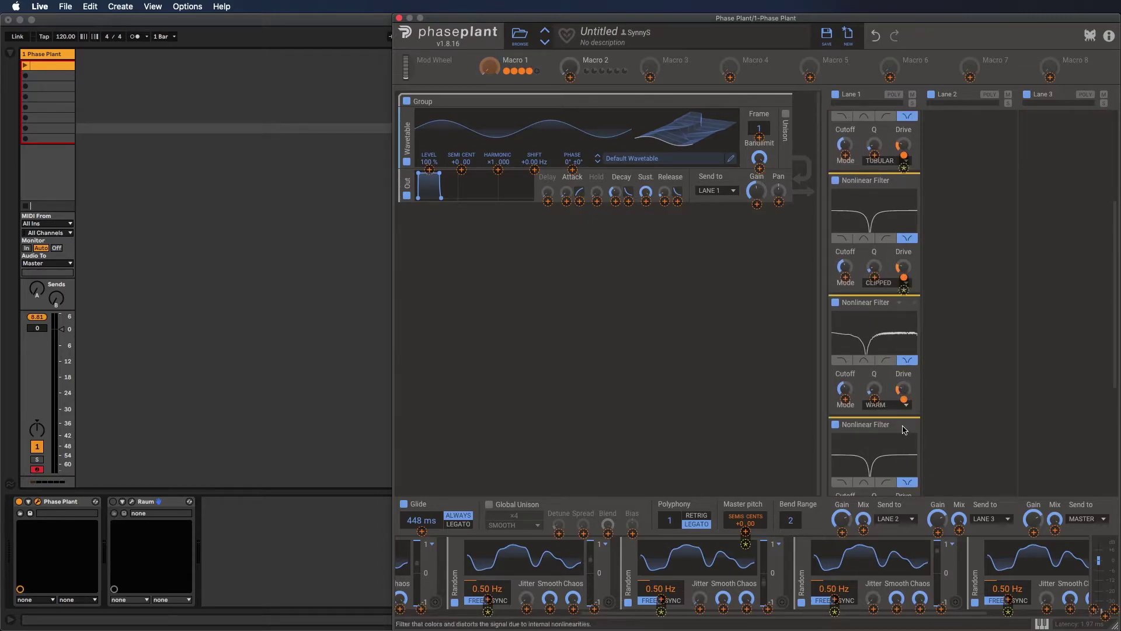
{"action": "scroll", "coordinate": [904, 403], "scroll_direction": "down", "scroll_amount": 2}
{"action": "left_click", "coordinate": [903, 402]}
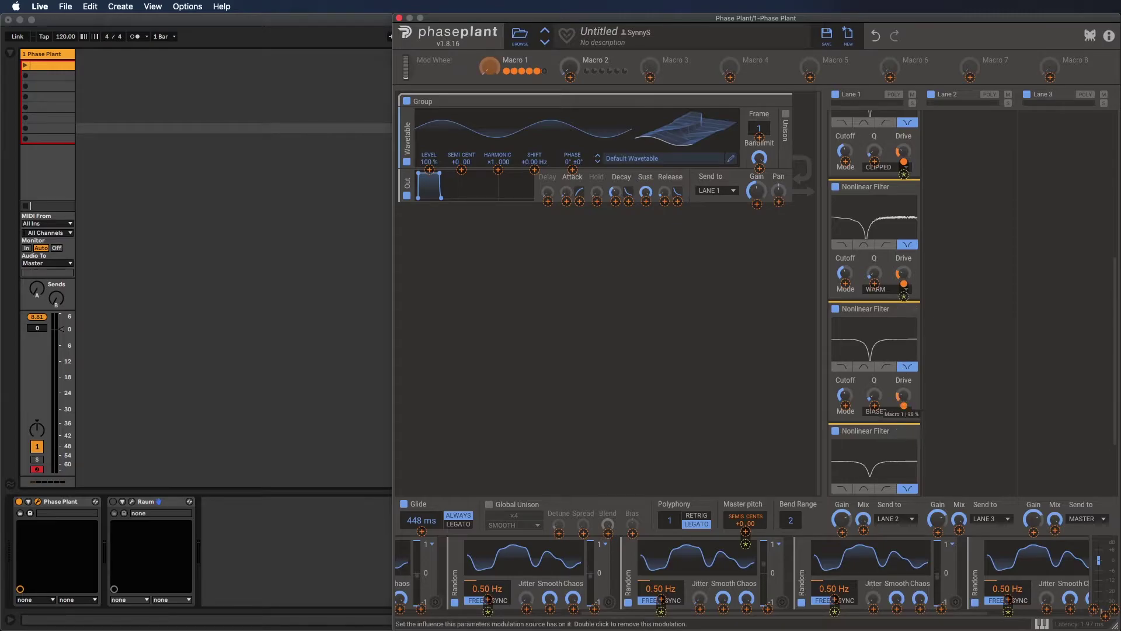
{"action": "scroll", "coordinate": [904, 409], "scroll_direction": "down", "scroll_amount": 2}
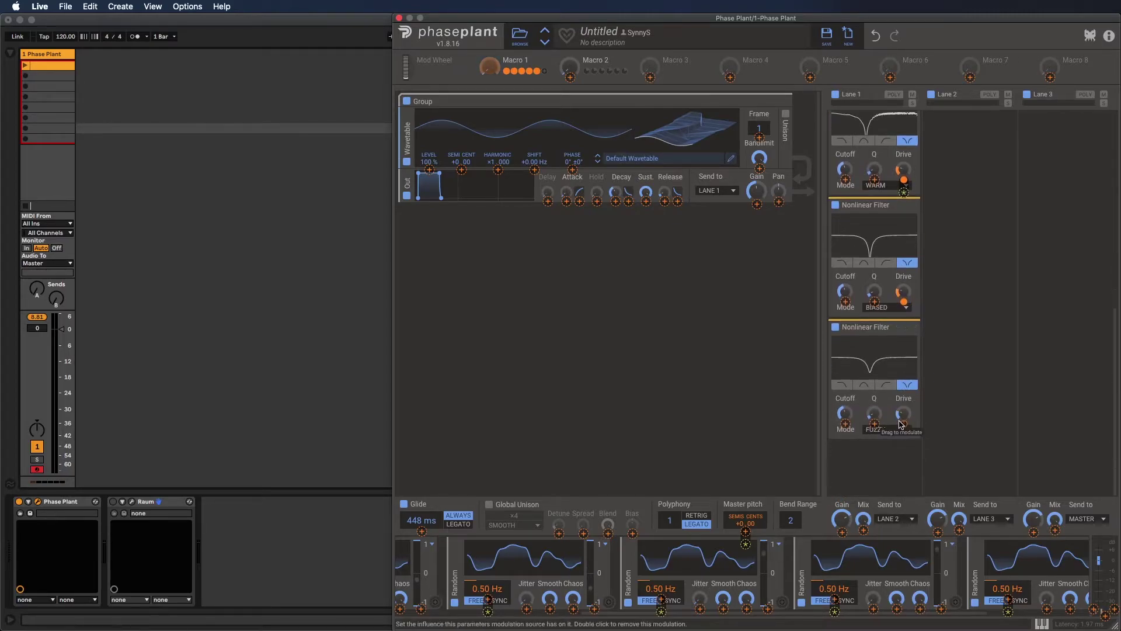
{"action": "left_click", "coordinate": [903, 424]}
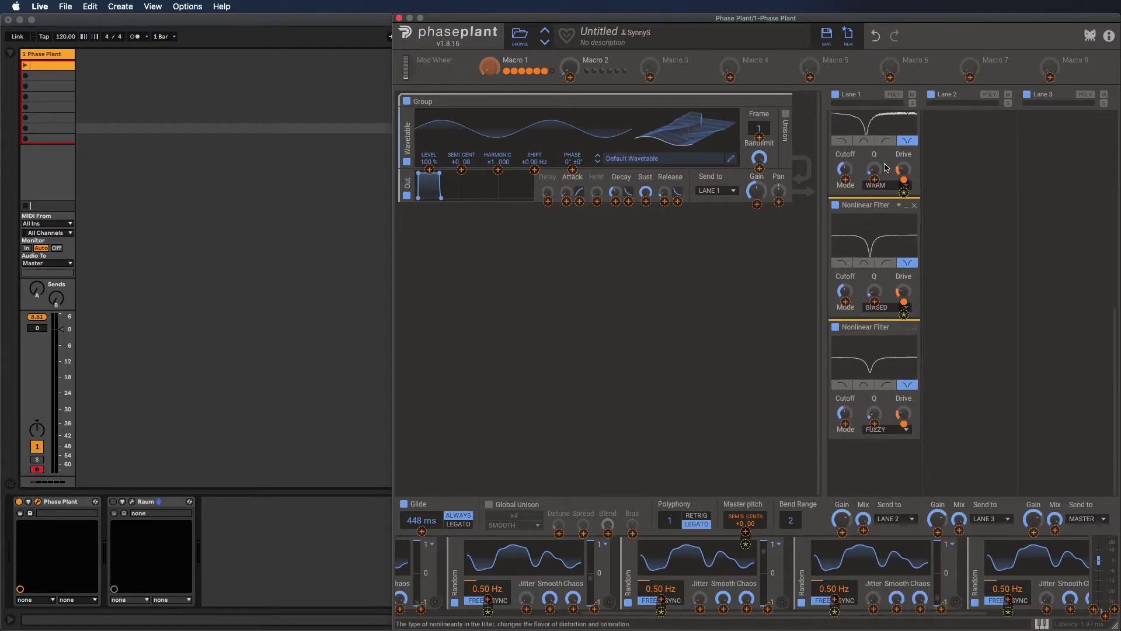
{"action": "scroll", "coordinate": [871, 150], "scroll_direction": "up", "scroll_amount": 7}
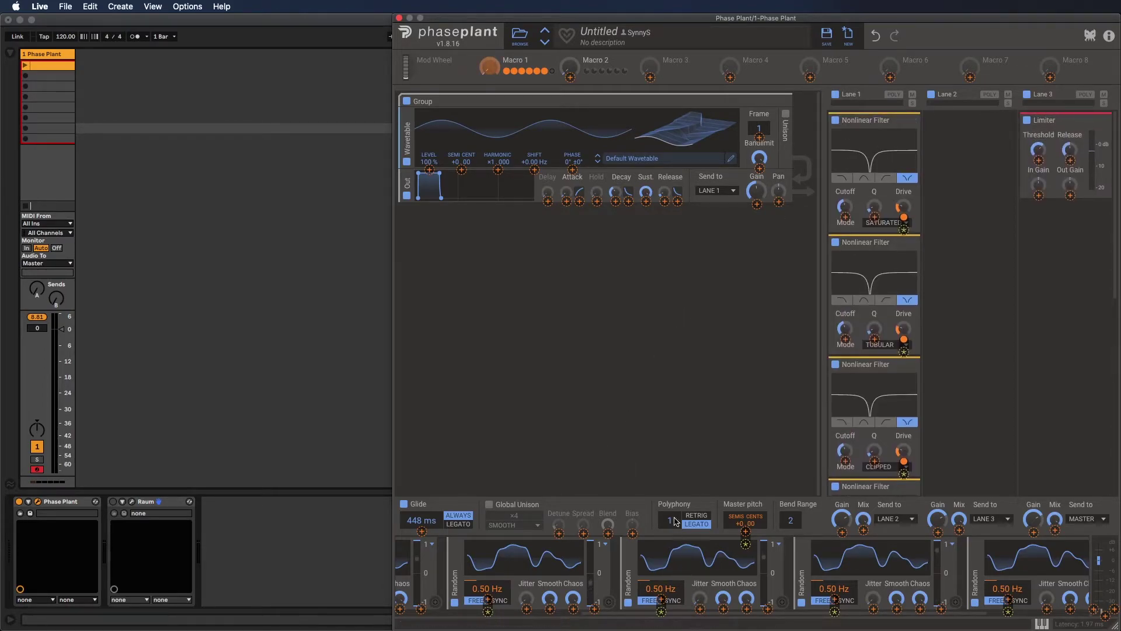
{"action": "left_click", "coordinate": [570, 76]}
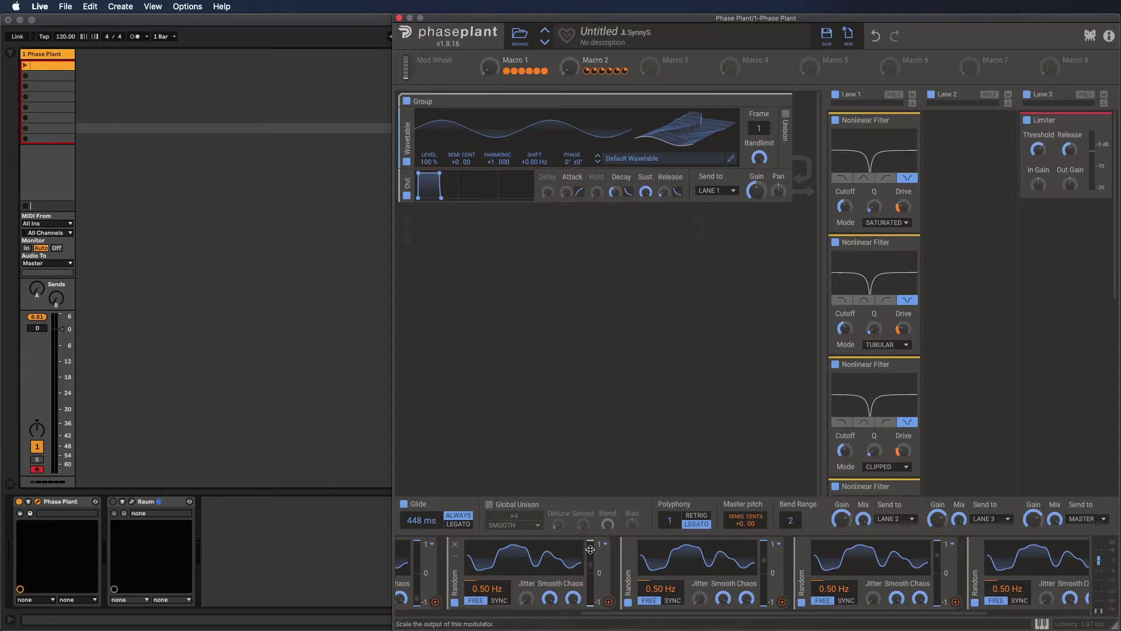
Assign the first Random modulator to the Saturated filter's Cutoff and the second one to the Tubular filter's Cutoff
{"action": "scroll", "coordinate": [591, 550], "scroll_direction": "left", "scroll_amount": 3}
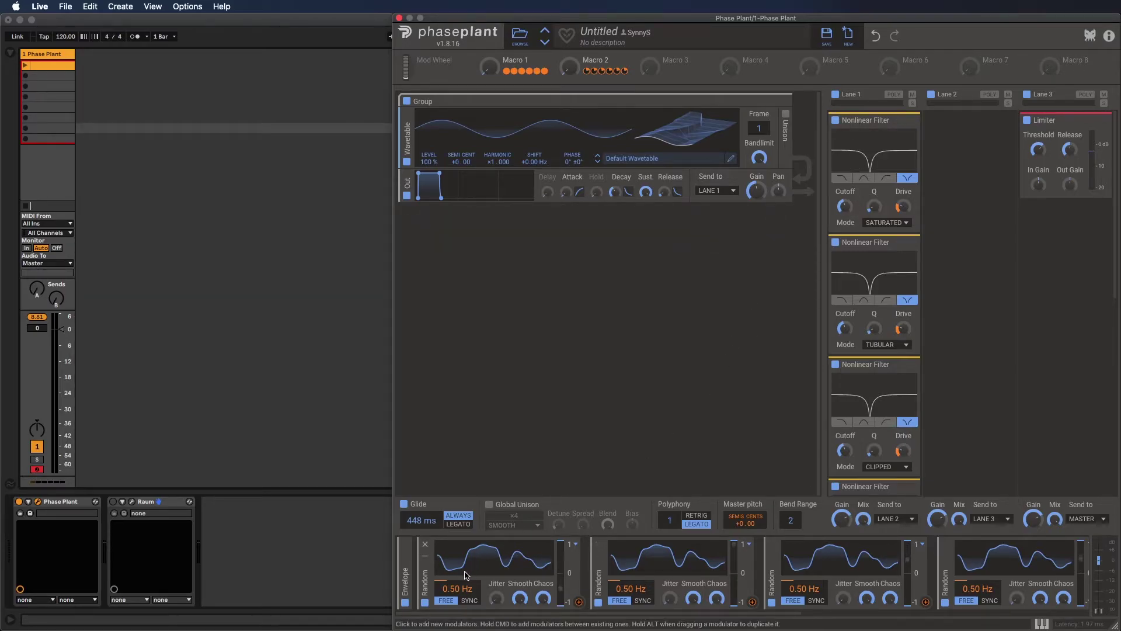
{"action": "left_click_drag", "start_coordinate": [579, 602], "coordinate": [847, 219]}
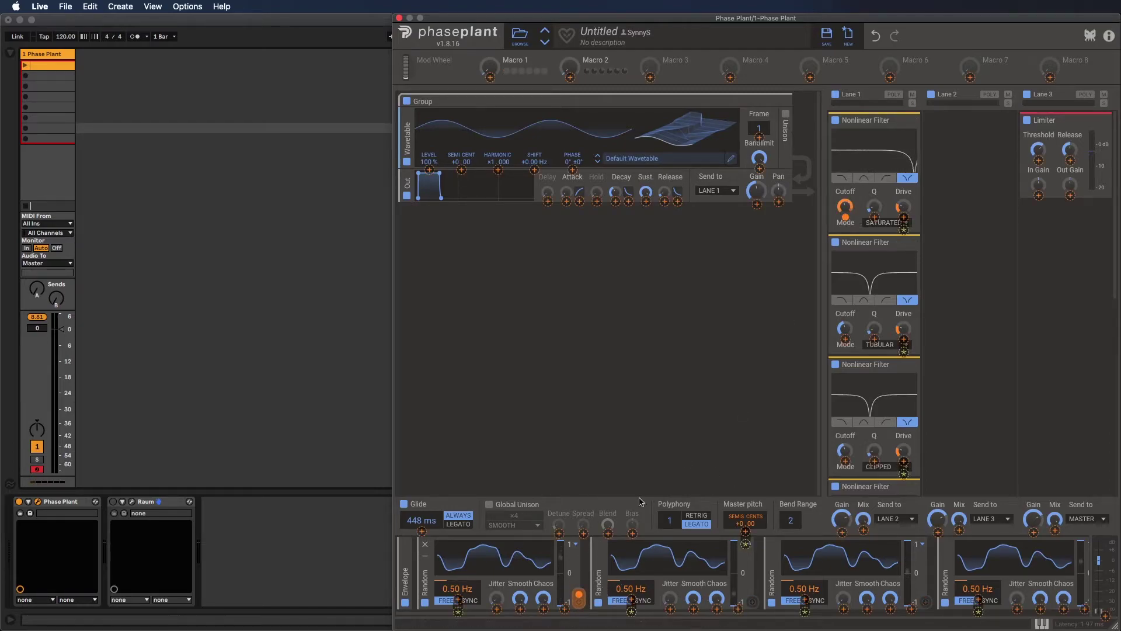
{"action": "left_click", "coordinate": [908, 120]}
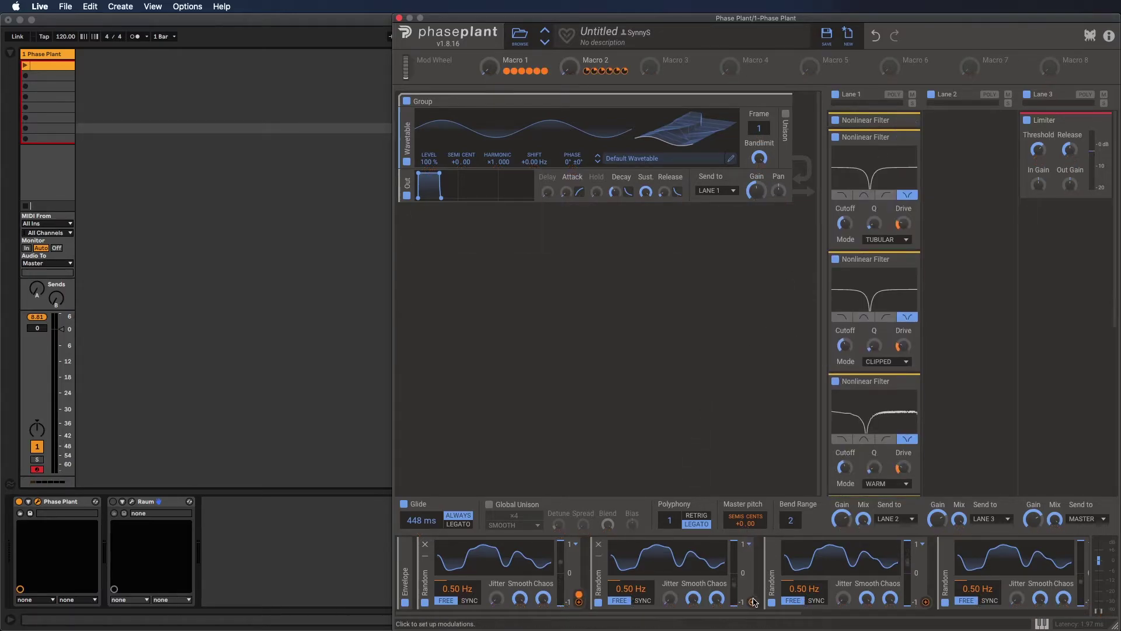
{"action": "left_click_drag", "start_coordinate": [754, 602], "coordinate": [845, 233]}
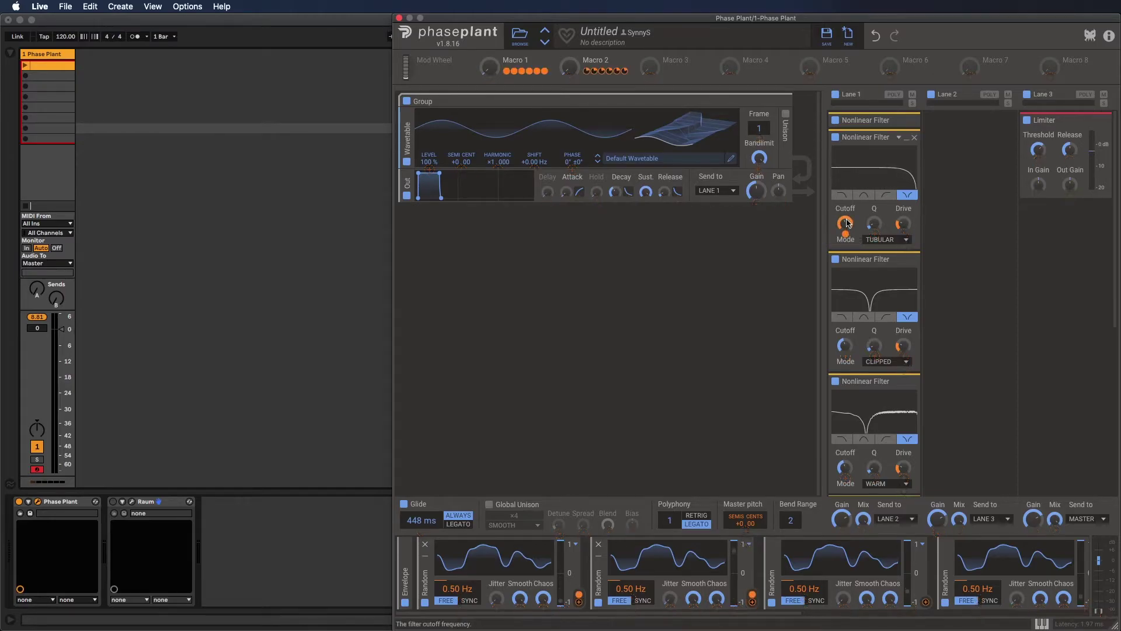
Collapse the assigned Random modulators and route the third to the Clipped filter's Cutoff and the fourth to the Warm filter's Cutoff
{"action": "left_click", "coordinate": [426, 553]}
{"action": "left_click", "coordinate": [445, 560]}
{"action": "mouse_move", "coordinate": [619, 605]}
{"action": "left_click_drag", "start_coordinate": [620, 604], "coordinate": [846, 348]}
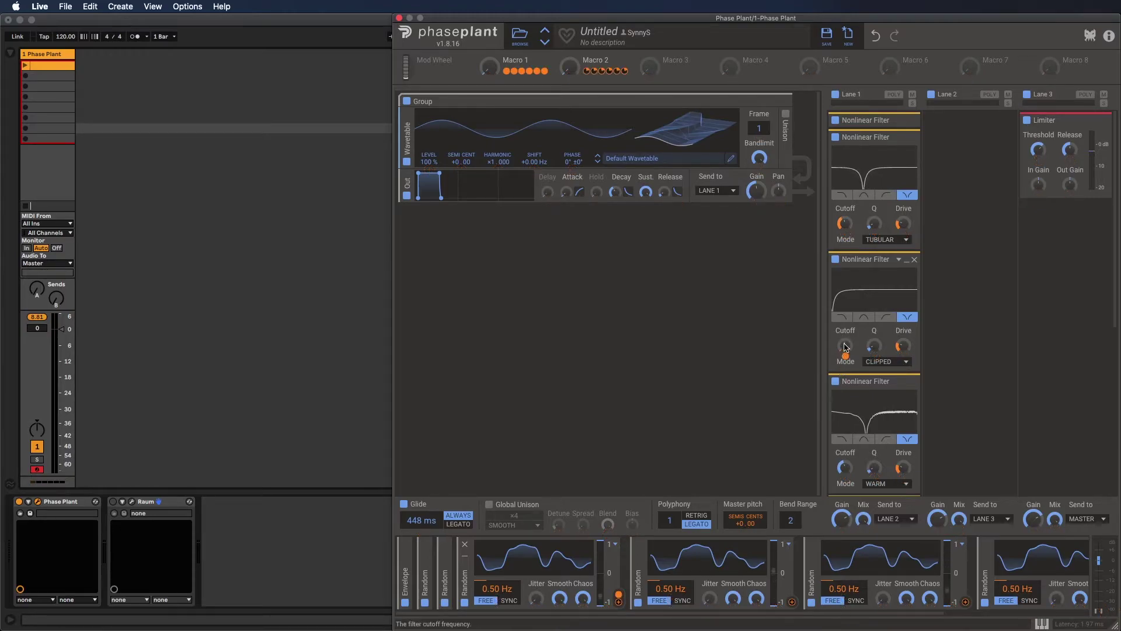
{"action": "left_click", "coordinate": [465, 560]}
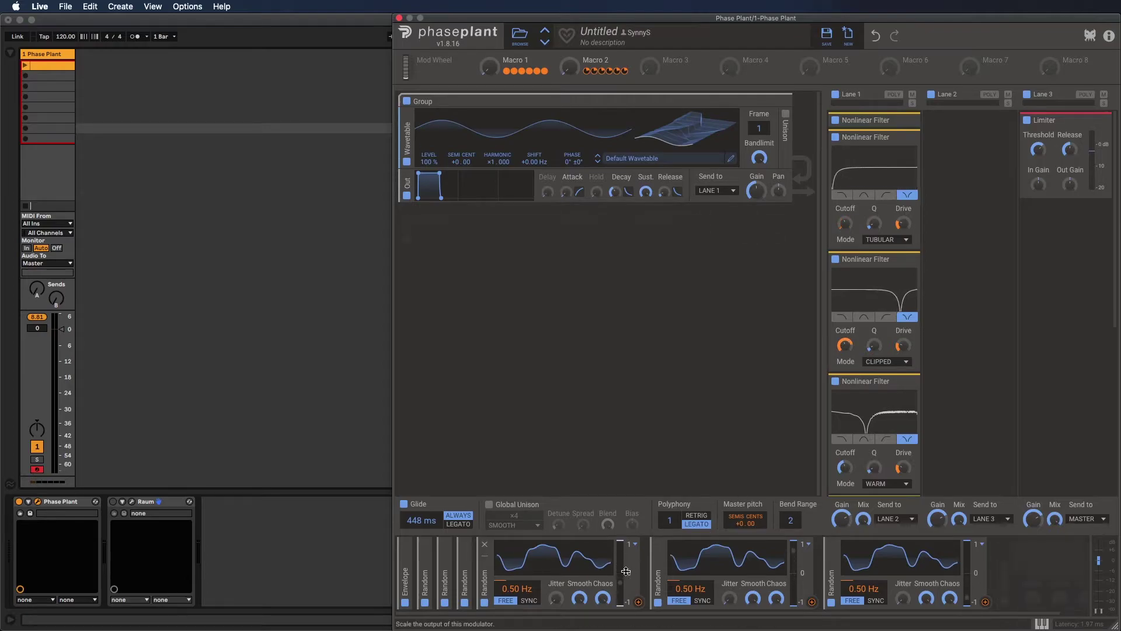
{"action": "left_click_drag", "start_coordinate": [638, 602], "coordinate": [846, 473]}
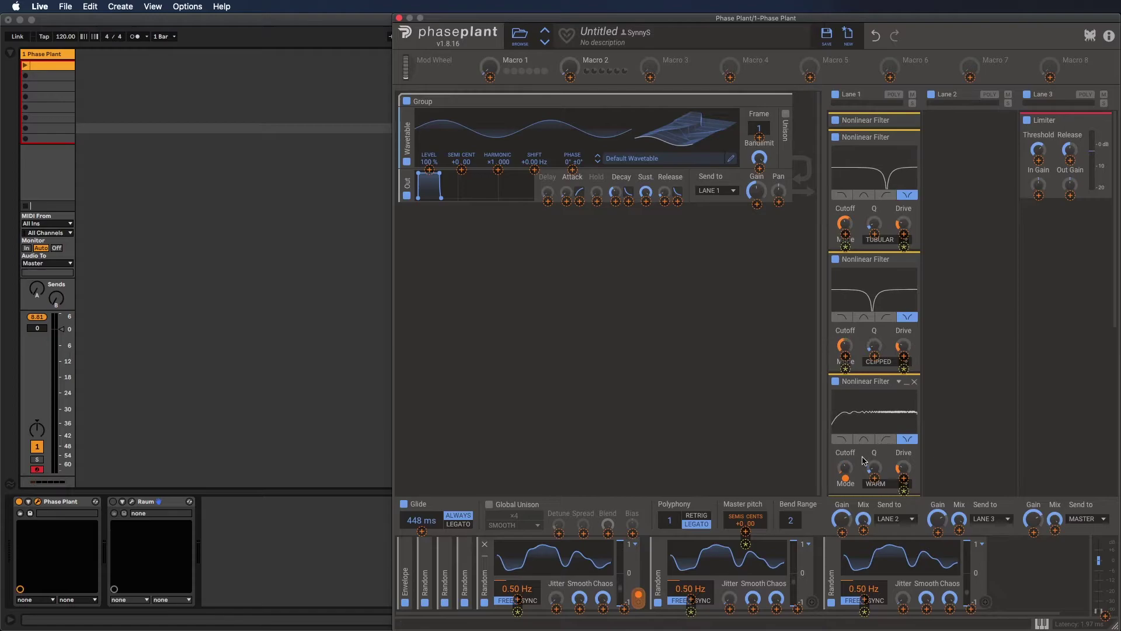
Collapse the Lane 1 filters while assigning the fifth and sixth Random modulators to the Cutoff of the Biased and Fuzzy filters
{"action": "left_click", "coordinate": [907, 138]}
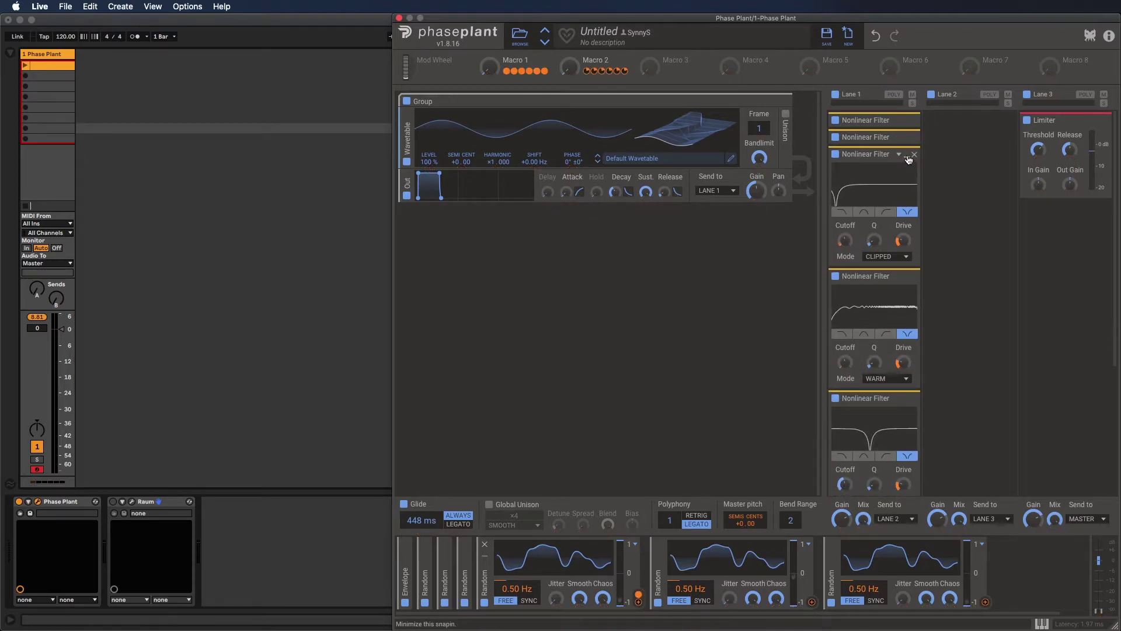
{"action": "left_click", "coordinate": [907, 157]}
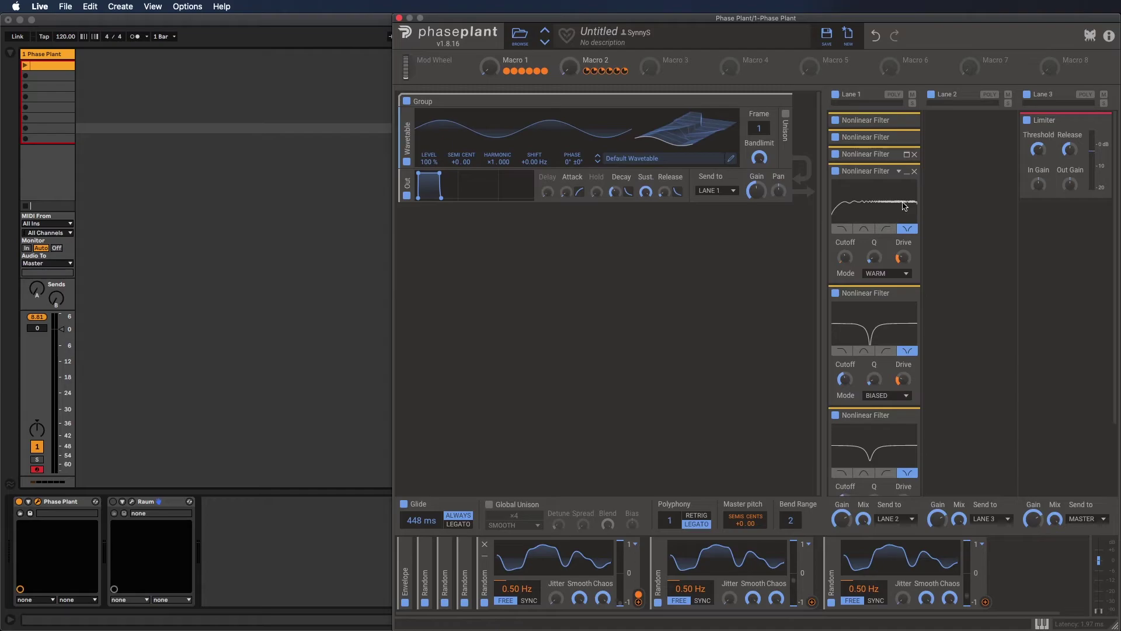
{"action": "left_click", "coordinate": [907, 172]}
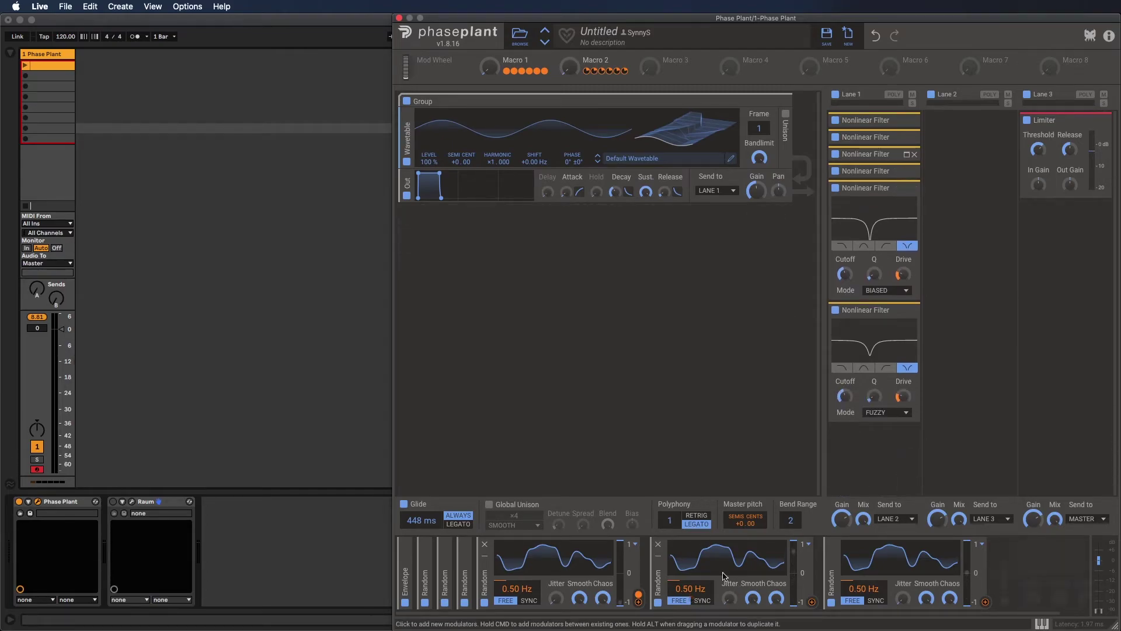
{"action": "left_click_drag", "start_coordinate": [812, 602], "coordinate": [845, 277]}
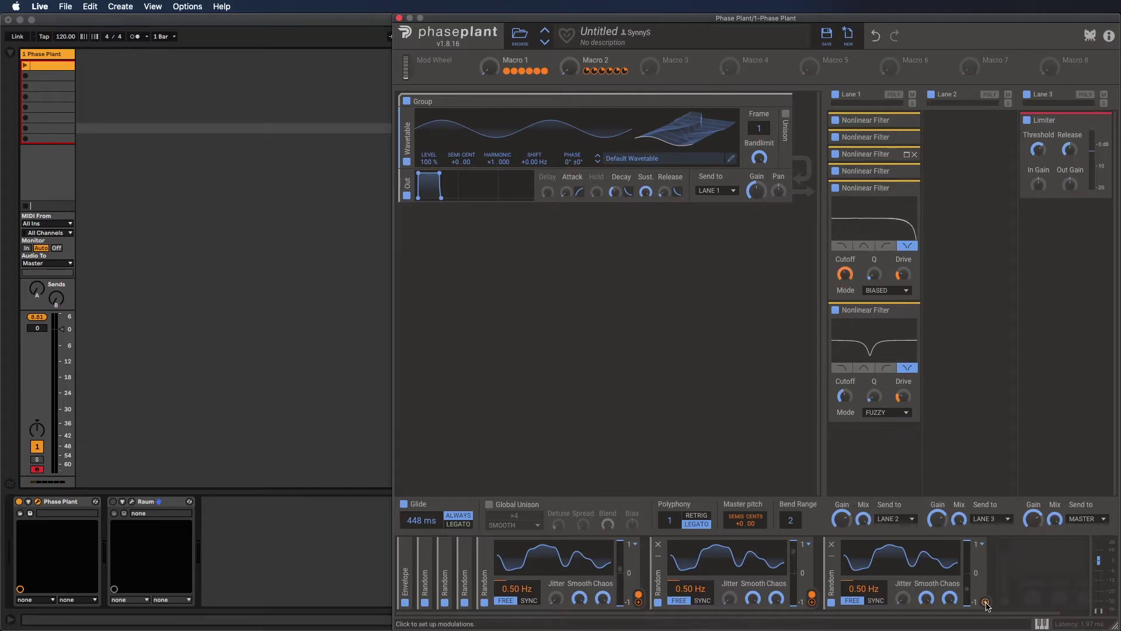
{"action": "left_click_drag", "start_coordinate": [985, 602], "coordinate": [846, 400]}
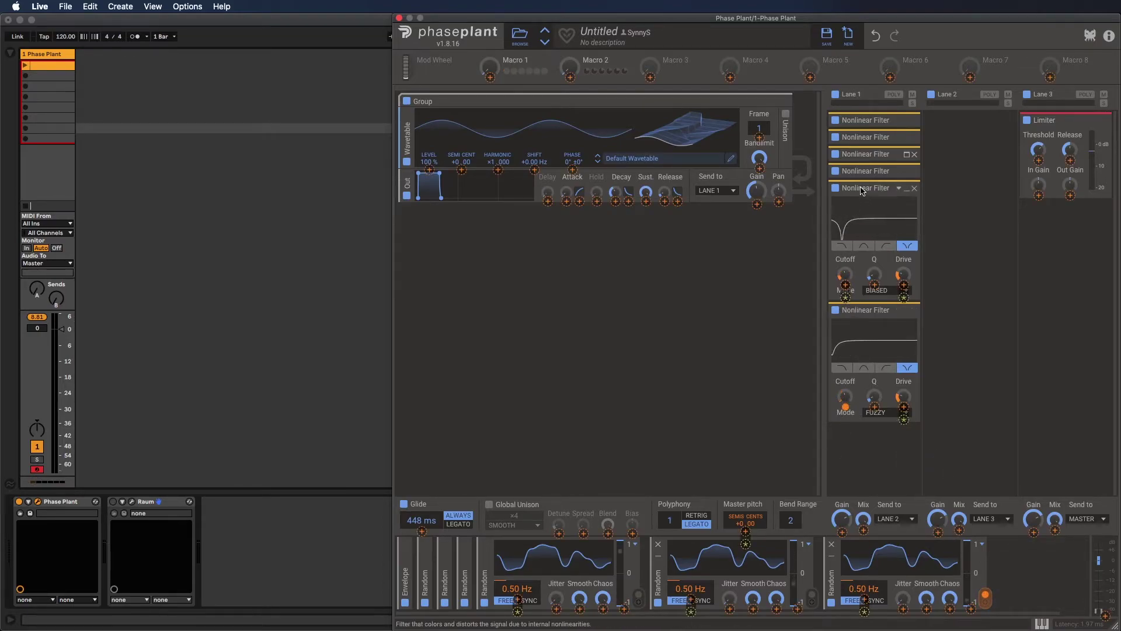
{"action": "left_click", "coordinate": [907, 188]}
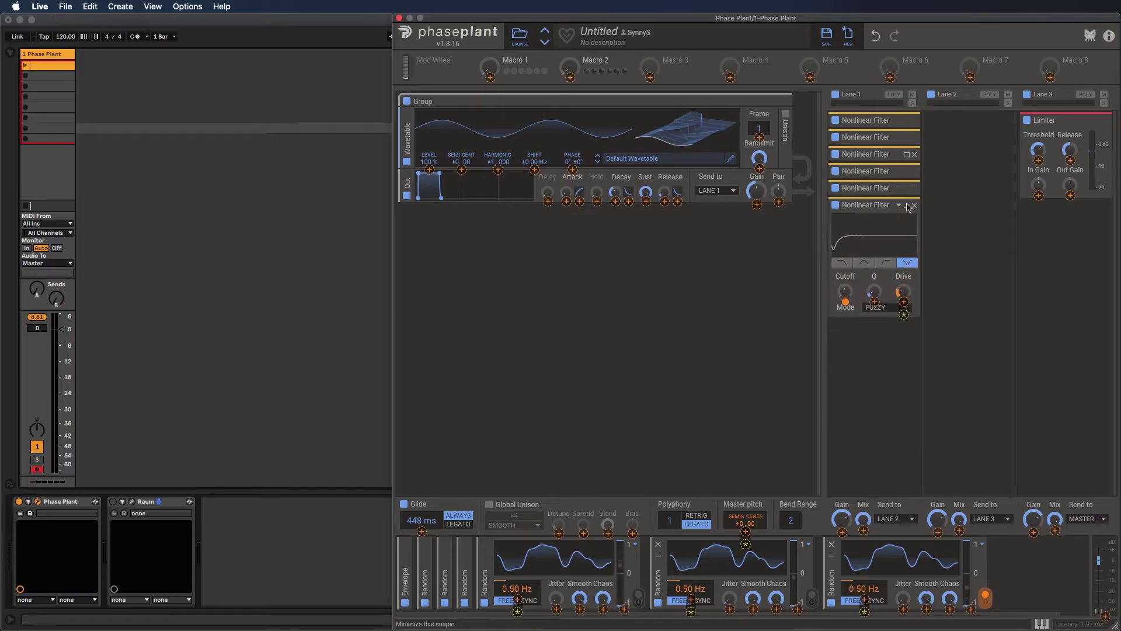
{"action": "left_click", "coordinate": [907, 205]}
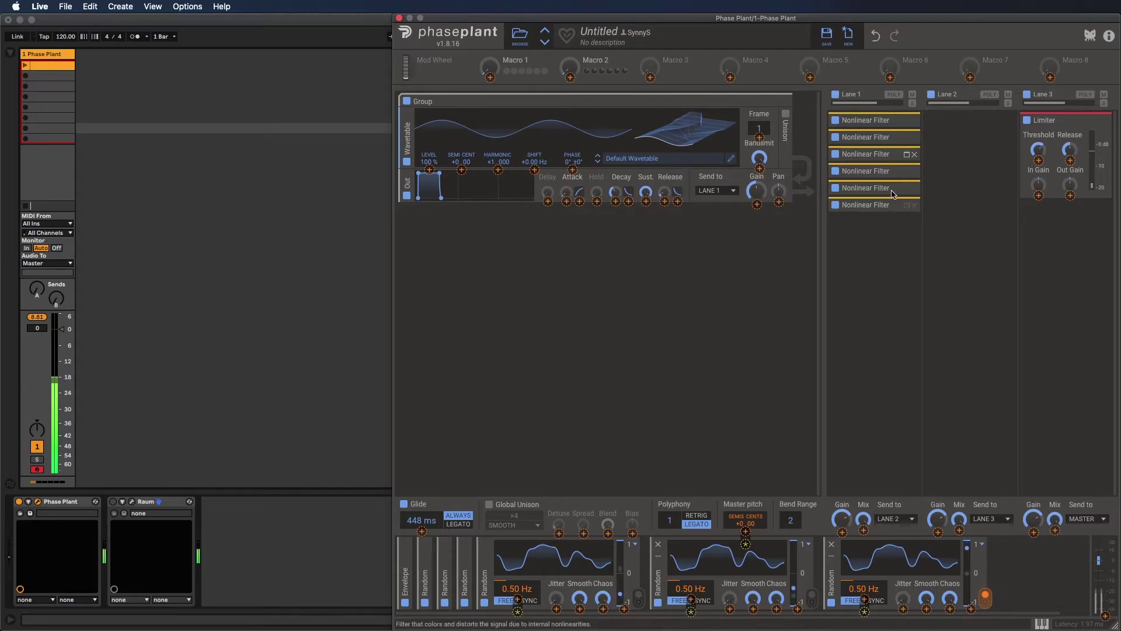
Add a Dynamics effect with steep upward compression to Lane 1 and duplicate it so one follows every Nonlinear Filter
{"action": "left_click", "coordinate": [853, 227]}
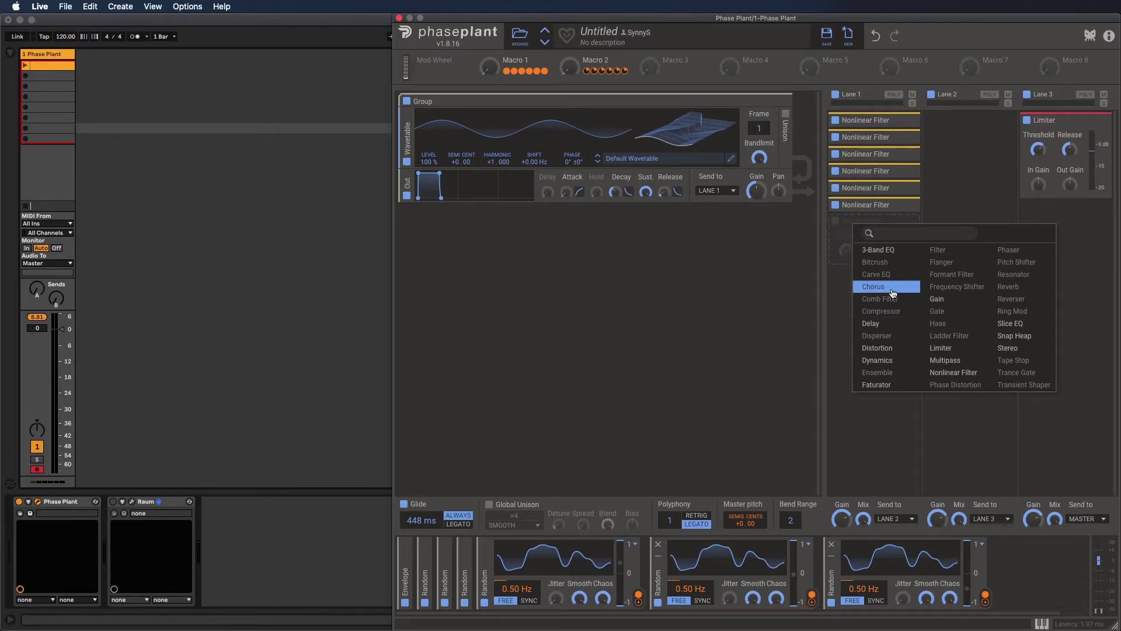
{"action": "left_click", "coordinate": [877, 361]}
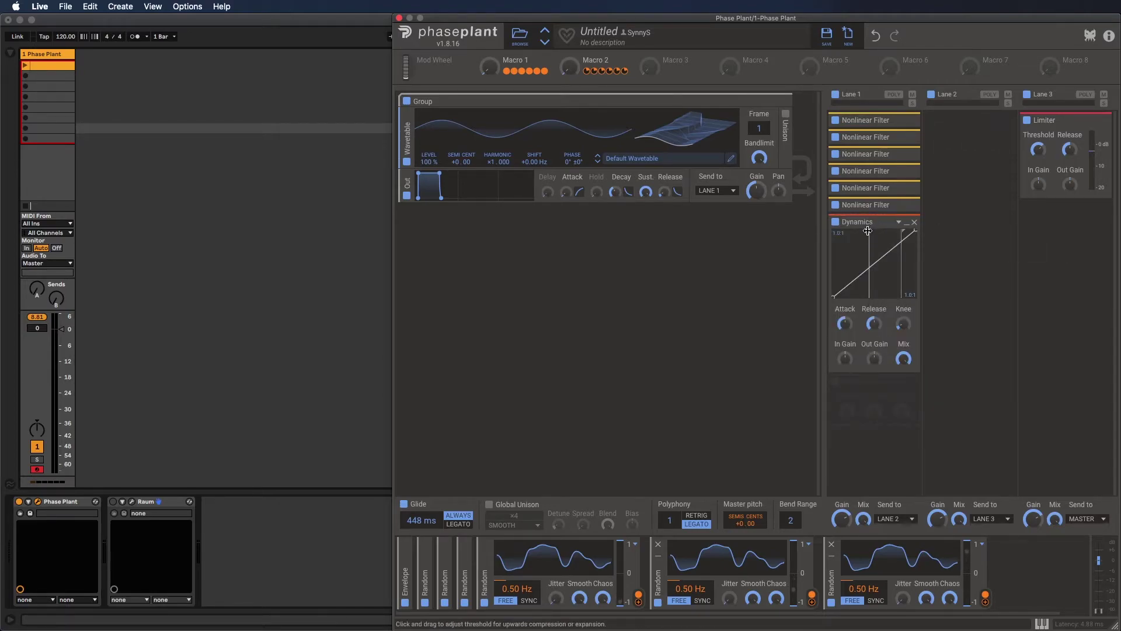
{"action": "left_click_drag", "start_coordinate": [835, 300], "coordinate": [833, 243]}
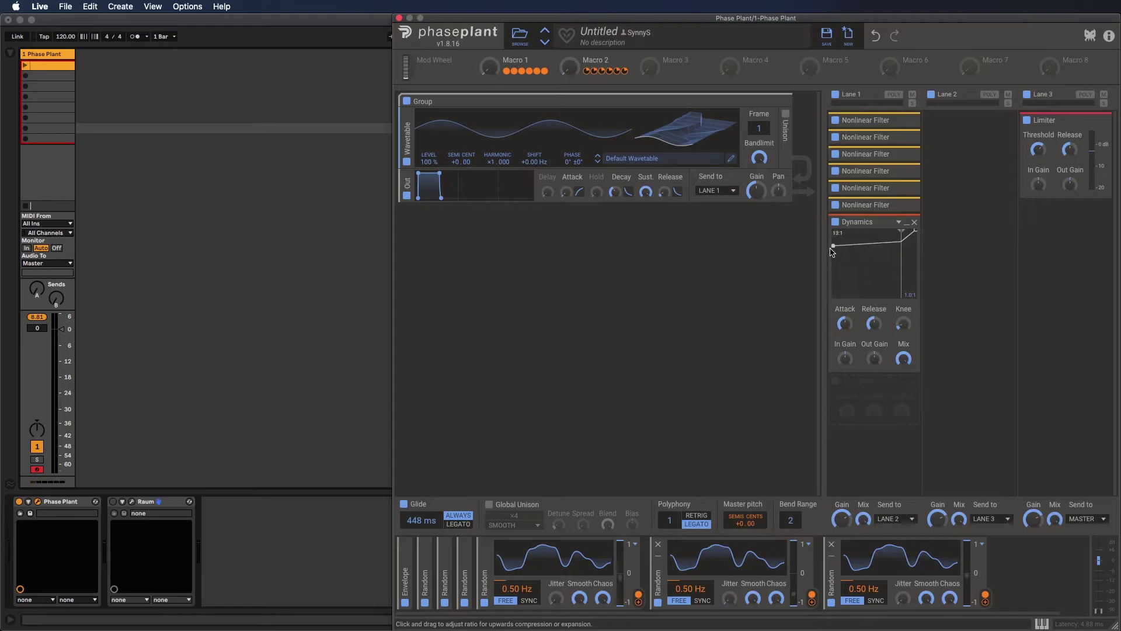
{"action": "left_click", "coordinate": [907, 222]}
{"action": "left_click_drag", "start_coordinate": [849, 220], "coordinate": [865, 138]}
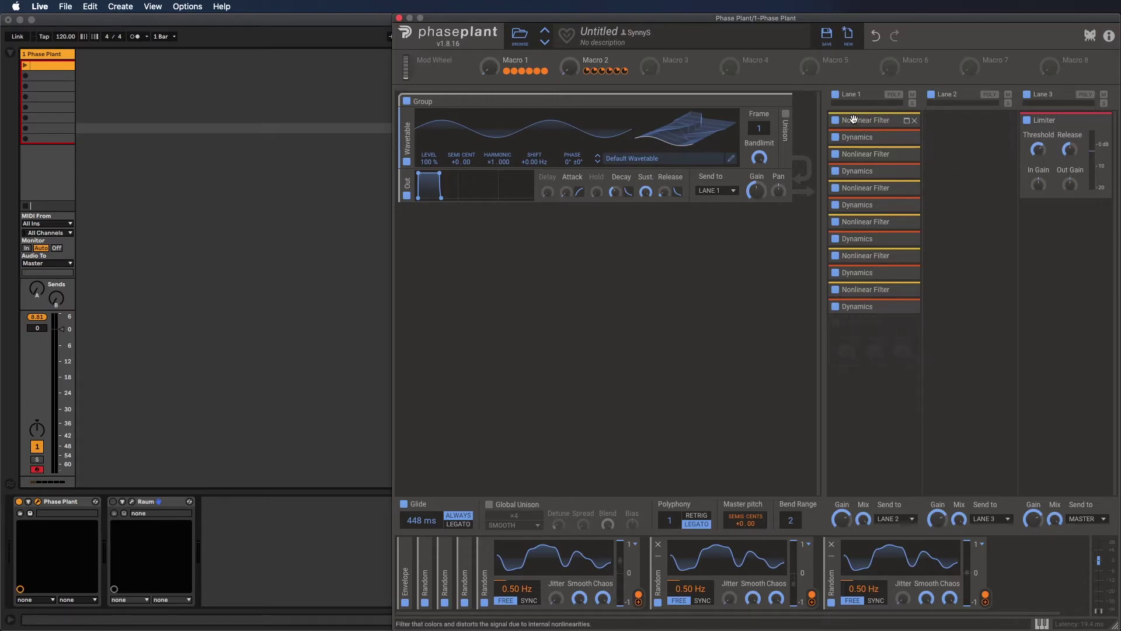
Copy the whole alternating chain of six Nonlinear Filters and six Dynamics effects from Lane 1 into Lane 2
{"action": "left_click_drag", "start_coordinate": [875, 121], "coordinate": [944, 137]}
{"action": "left_click_drag", "start_coordinate": [859, 154], "coordinate": [941, 154]}
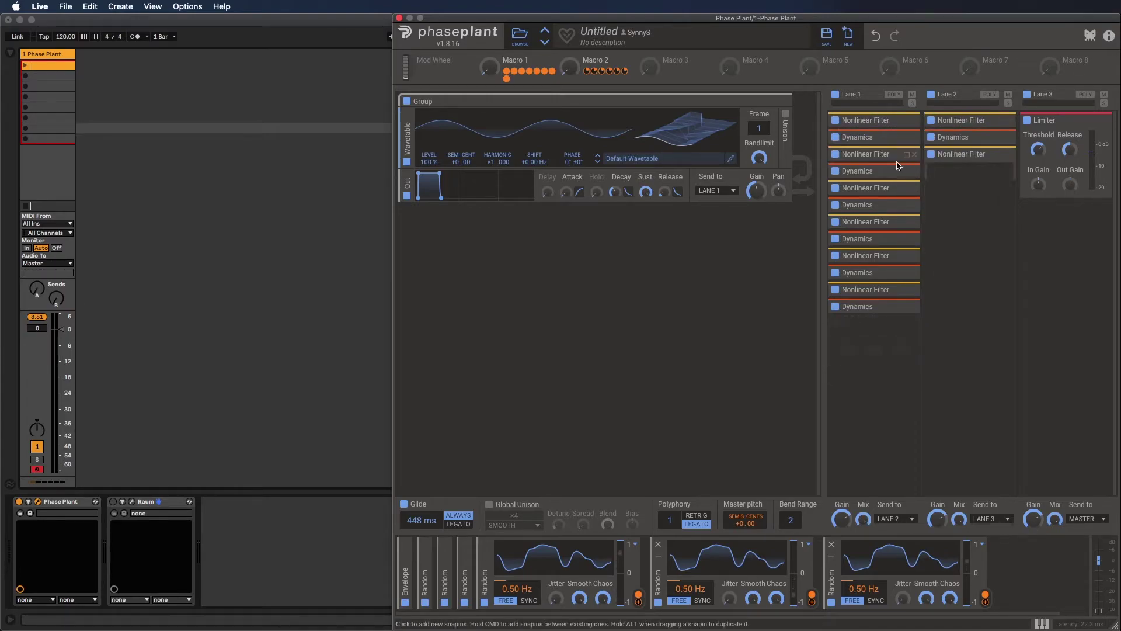
{"action": "left_click_drag", "start_coordinate": [854, 171], "coordinate": [937, 171]}
{"action": "left_click_drag", "start_coordinate": [869, 187], "coordinate": [937, 205]}
{"action": "left_click_drag", "start_coordinate": [859, 222], "coordinate": [941, 244]}
{"action": "left_click_drag", "start_coordinate": [865, 255], "coordinate": [932, 274]}
{"action": "left_click_drag", "start_coordinate": [870, 290], "coordinate": [952, 289]}
{"action": "left_click_drag", "start_coordinate": [855, 304], "coordinate": [937, 289]}
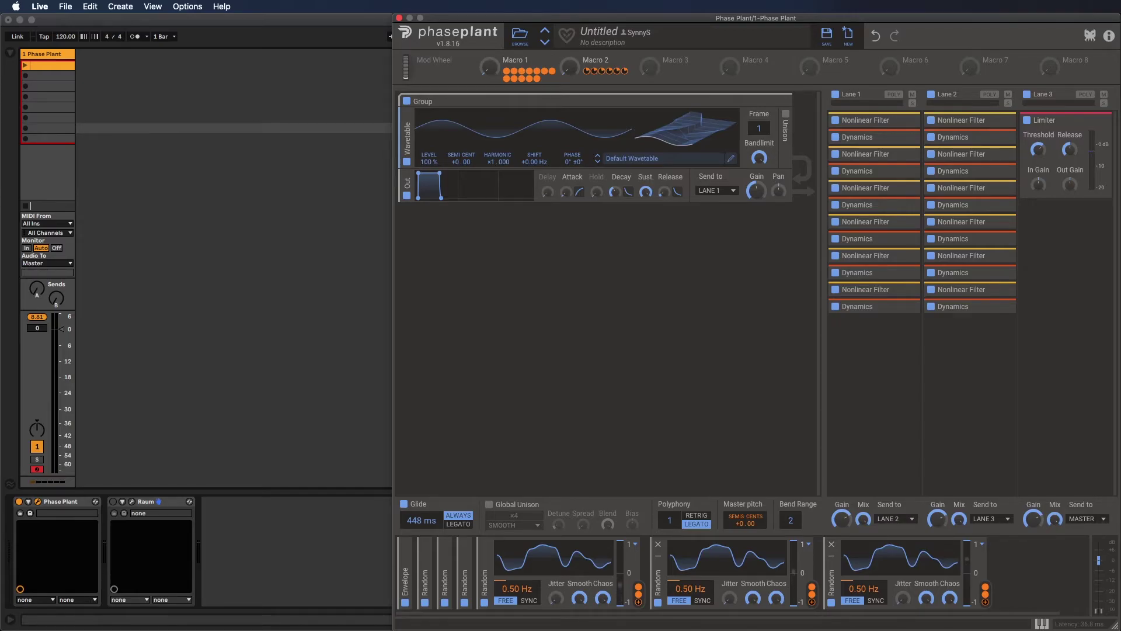
Add a Multipass at the end of the Lane 1 chain and open its editor
{"action": "left_click_drag", "start_coordinate": [902, 363], "coordinate": [960, 335]}
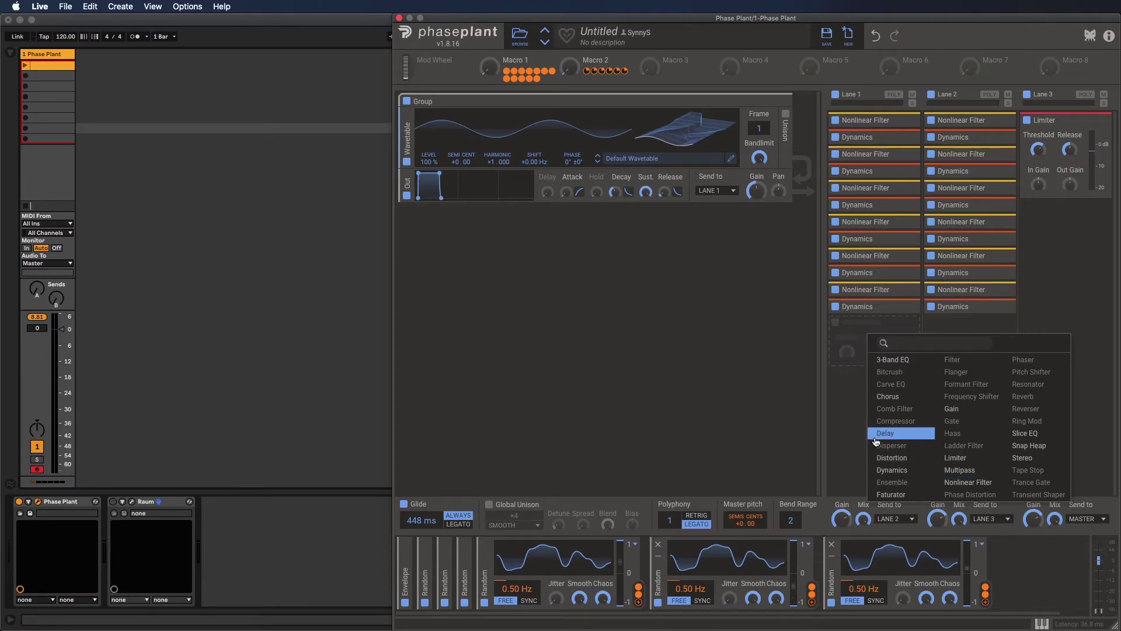
{"action": "left_click", "coordinate": [962, 472]}
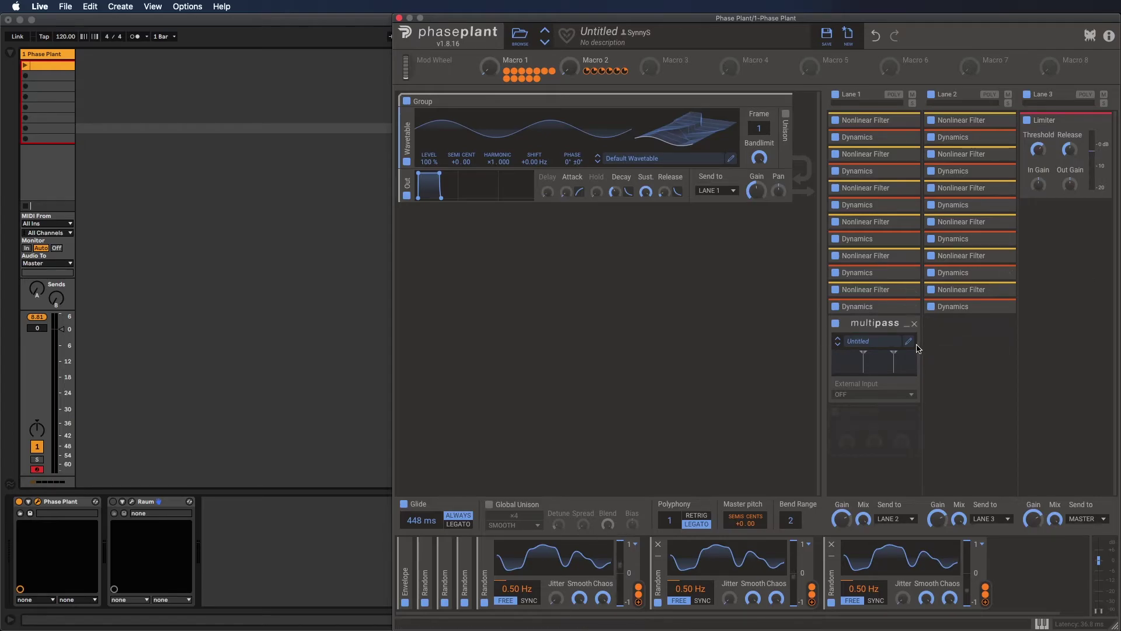
{"action": "left_click", "coordinate": [909, 342]}
{"action": "left_click_drag", "start_coordinate": [972, 130], "coordinate": [607, 30]}
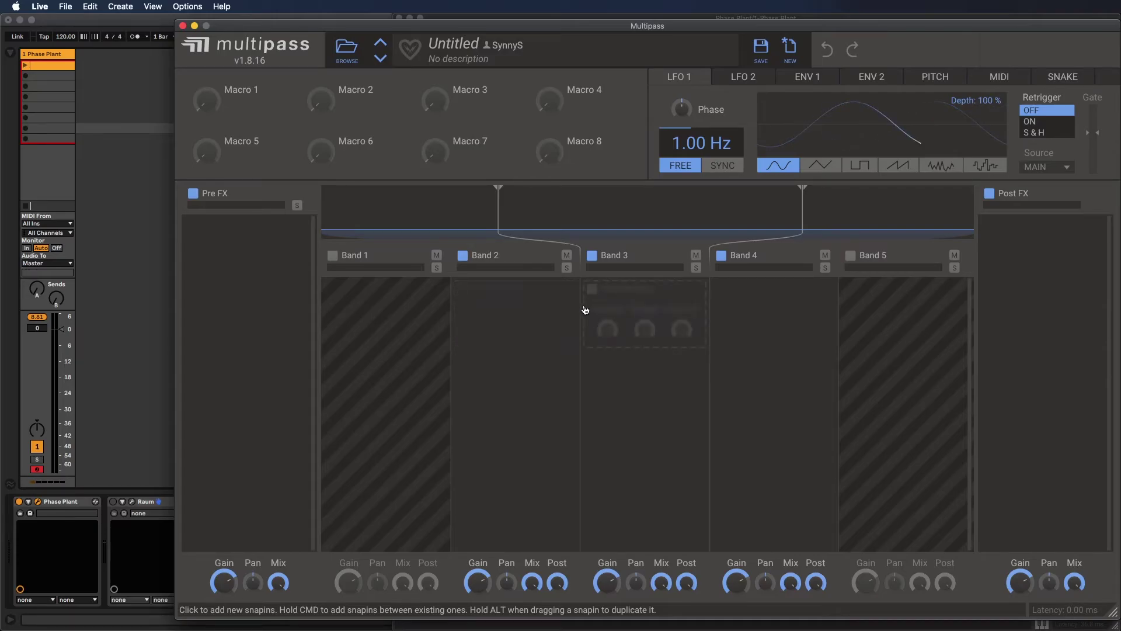
Add a Faturator to Band 3 of Multipass and modulate its Stereo Turbo slightly with LFO 1
{"action": "left_click", "coordinate": [634, 307]}
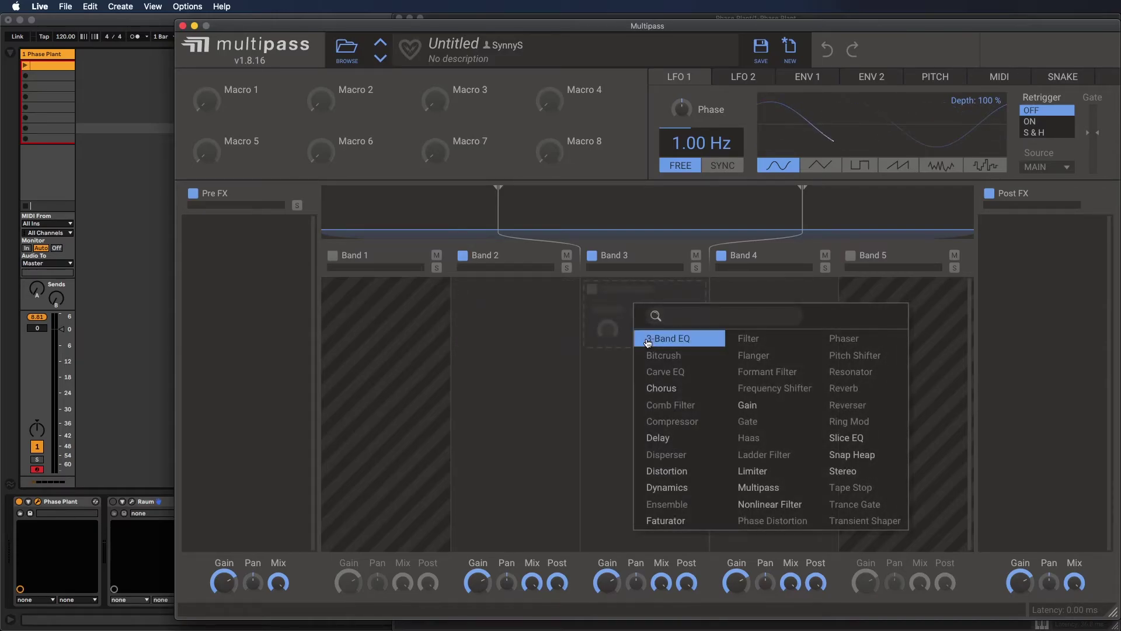
{"action": "left_click", "coordinate": [668, 522]}
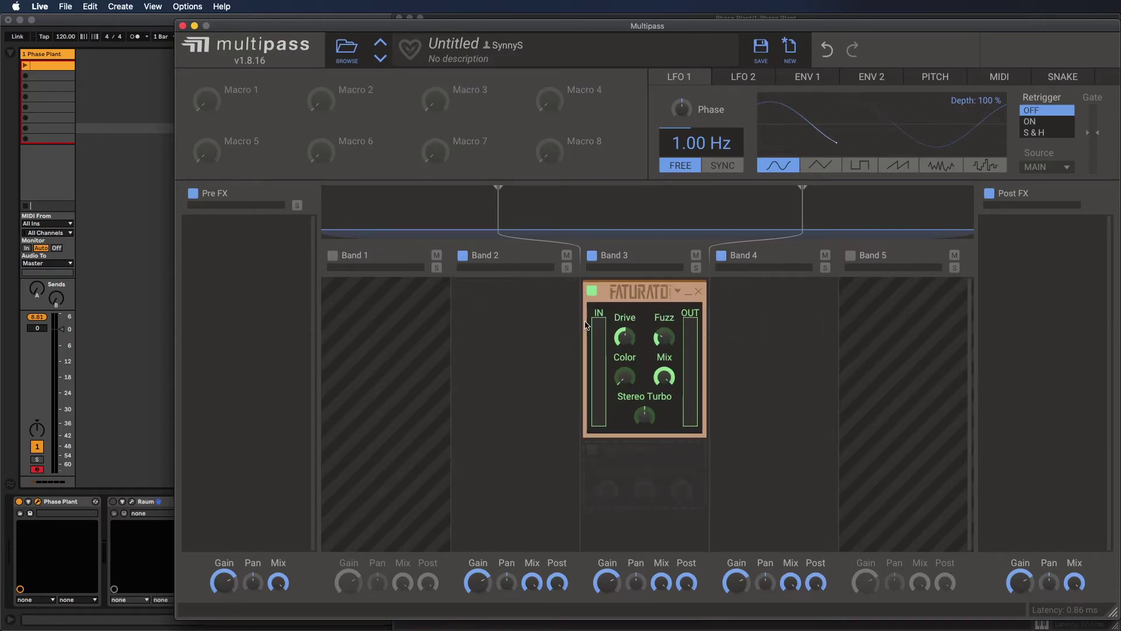
{"action": "left_click", "coordinate": [763, 150]}
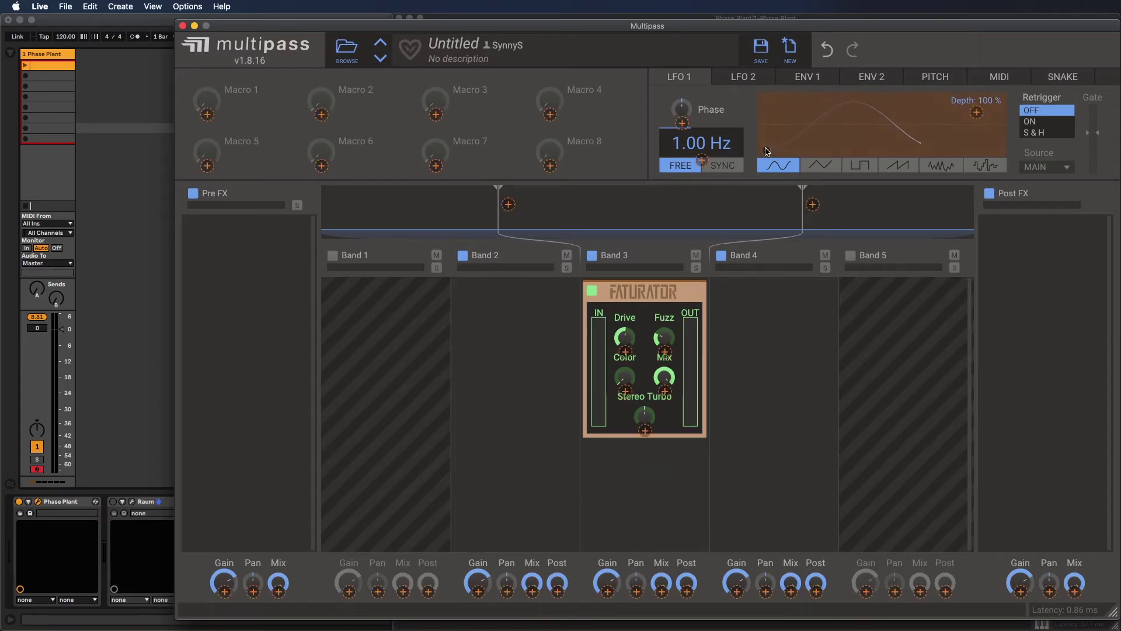
{"action": "left_click", "coordinate": [644, 431]}
{"action": "left_click_drag", "start_coordinate": [645, 432], "coordinate": [646, 433]}
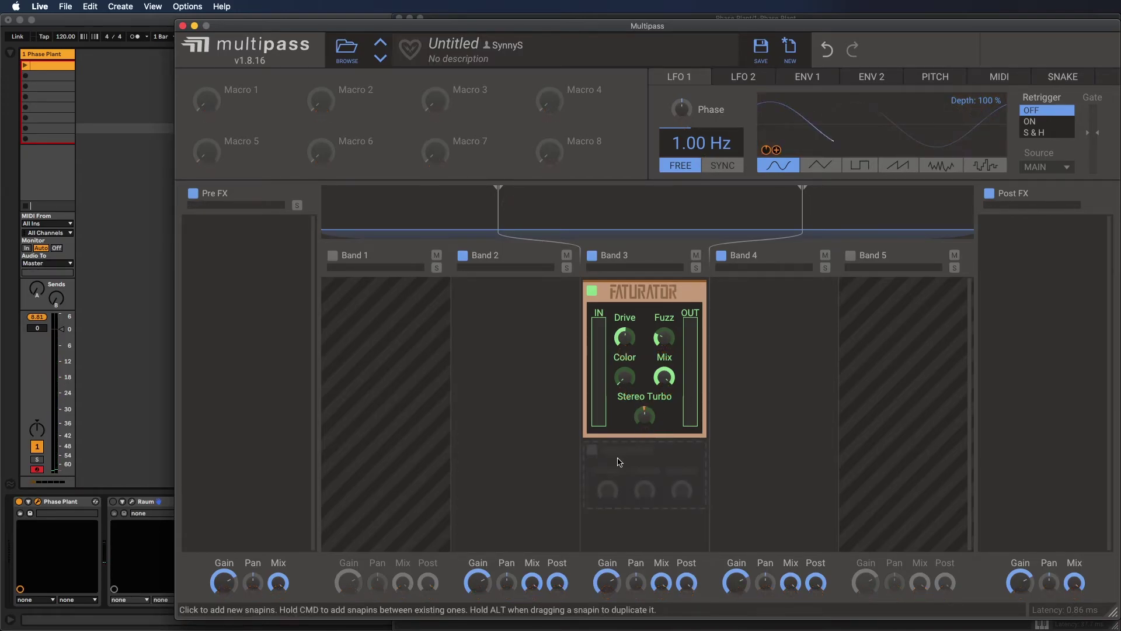
Add a Stereo effect below the Faturator in Band 3 and narrow its Width slightly
{"action": "left_click", "coordinate": [626, 463]}
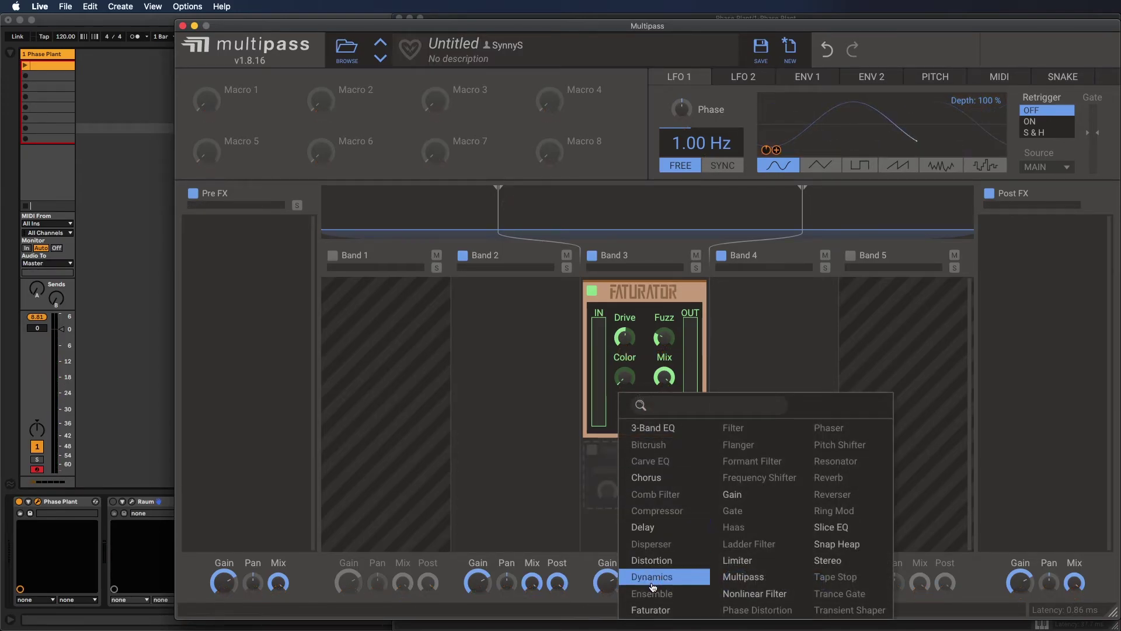
{"action": "left_click", "coordinate": [841, 566]}
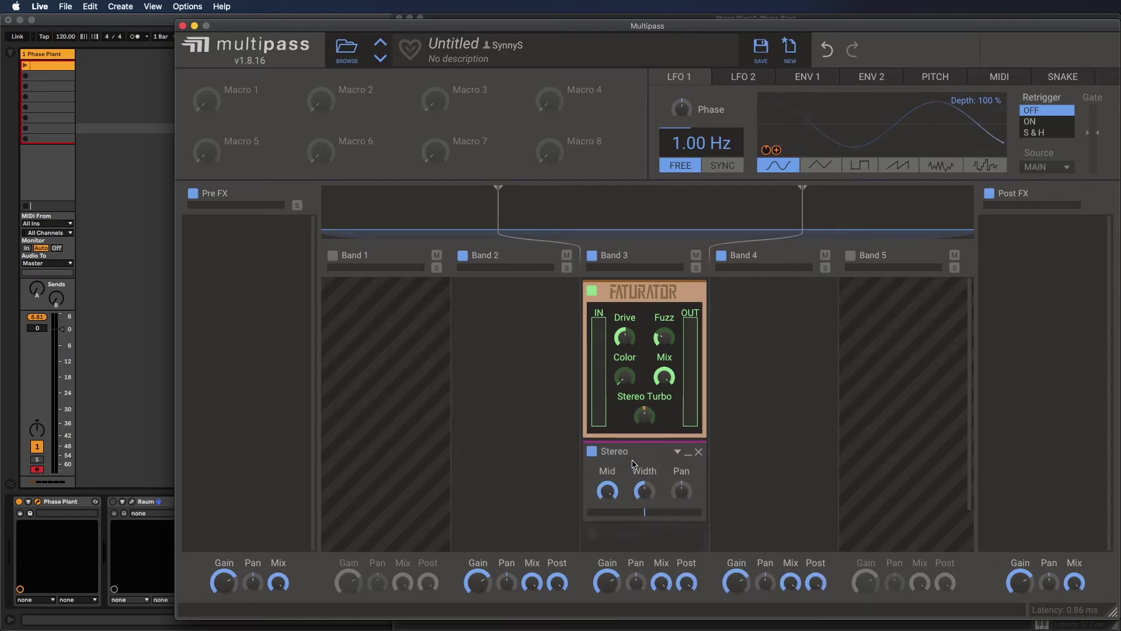
{"action": "left_click_drag", "start_coordinate": [647, 486], "coordinate": [645, 494]}
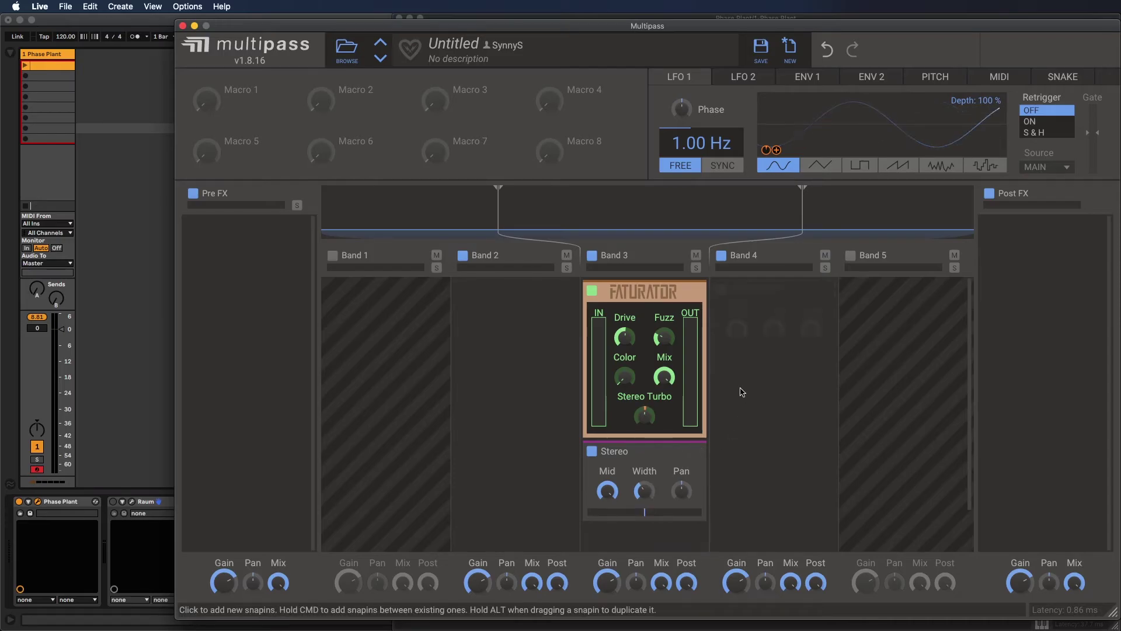
Add an Overdrive Distortion to Band 4 with its Drive raised slightly, then close the Multipass editor
{"action": "left_click", "coordinate": [752, 308]}
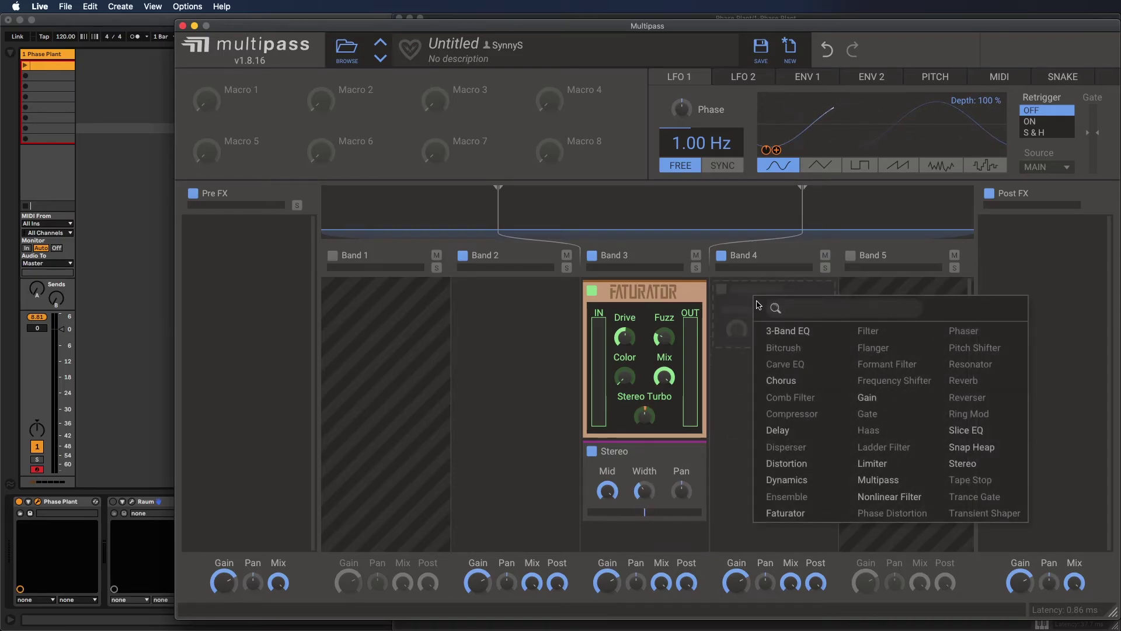
{"action": "left_click", "coordinate": [803, 464]}
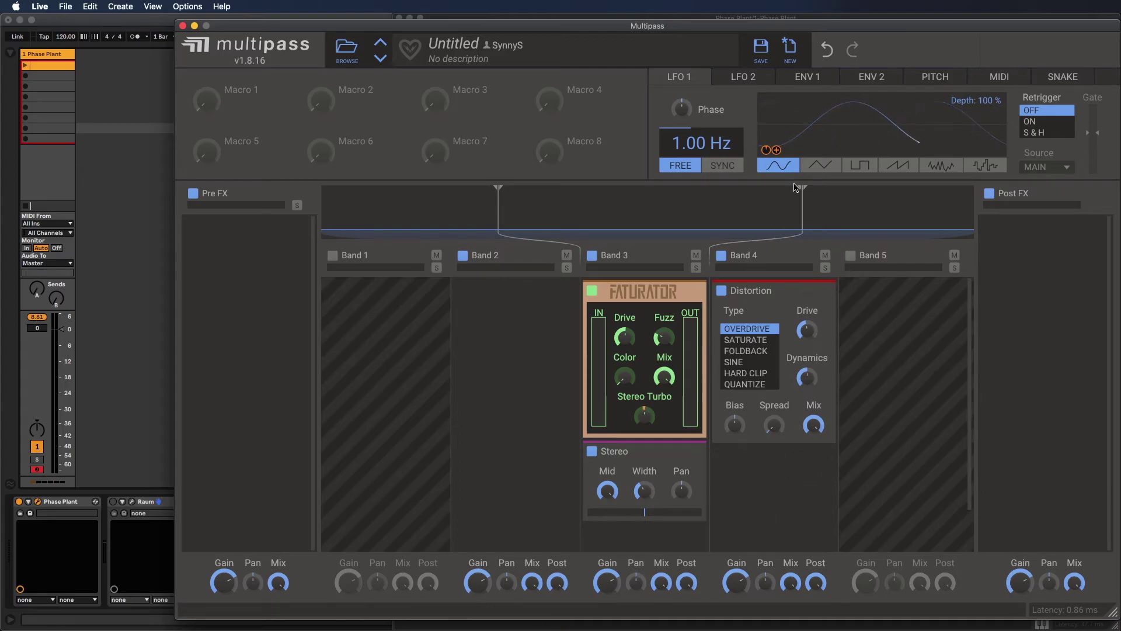
{"action": "mouse_move", "coordinate": [808, 346]}
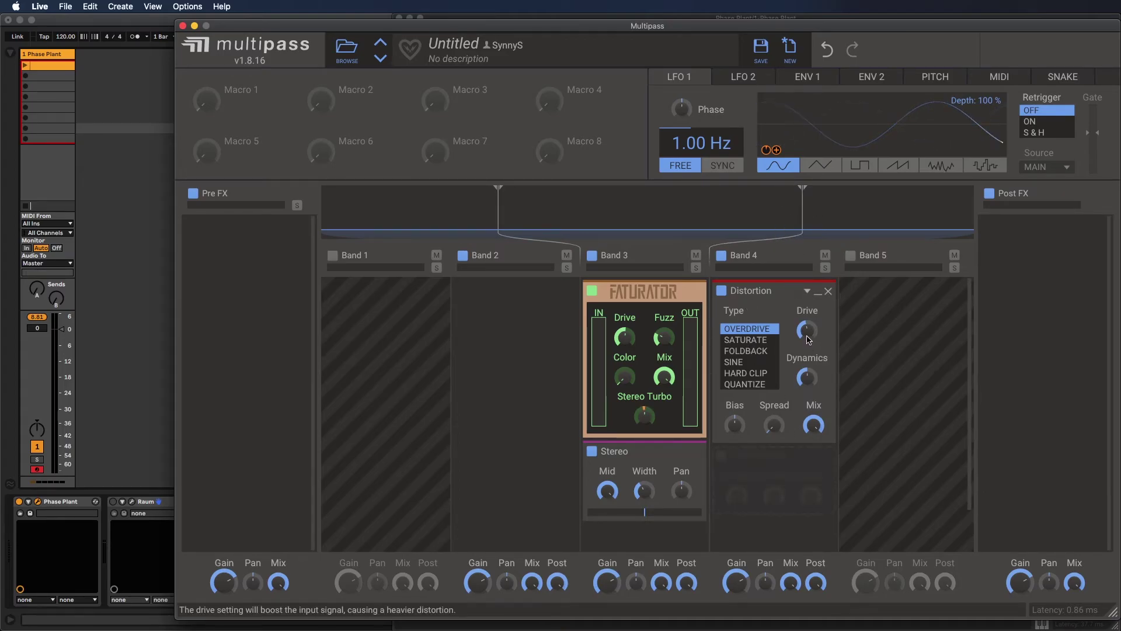
{"action": "left_click_drag", "start_coordinate": [809, 338], "coordinate": [810, 338]}
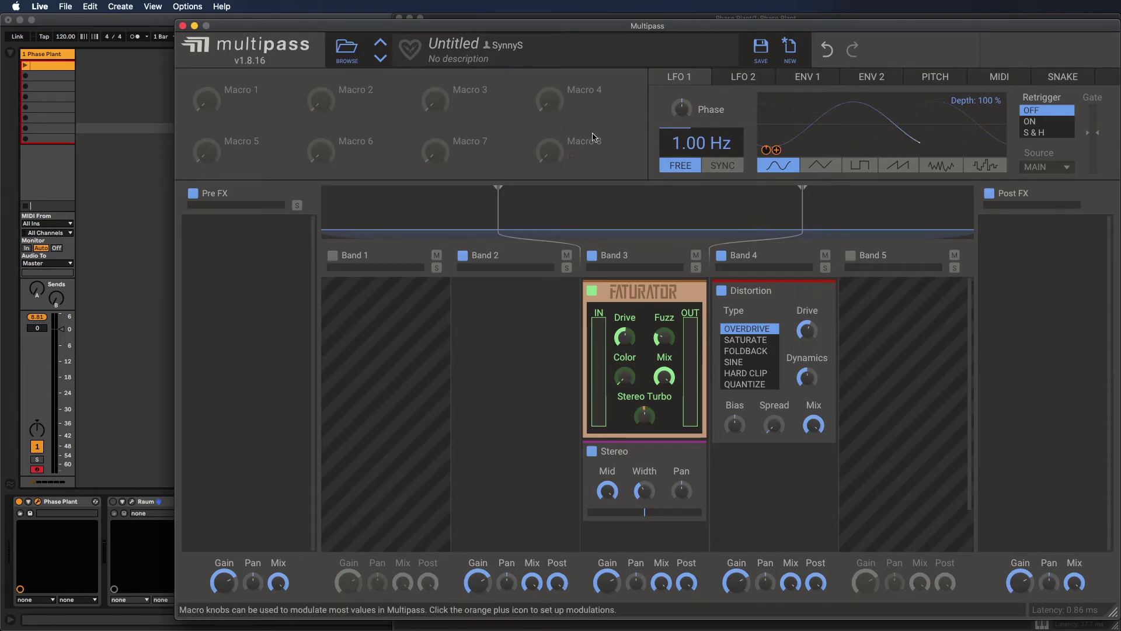
{"action": "left_click", "coordinate": [182, 26]}
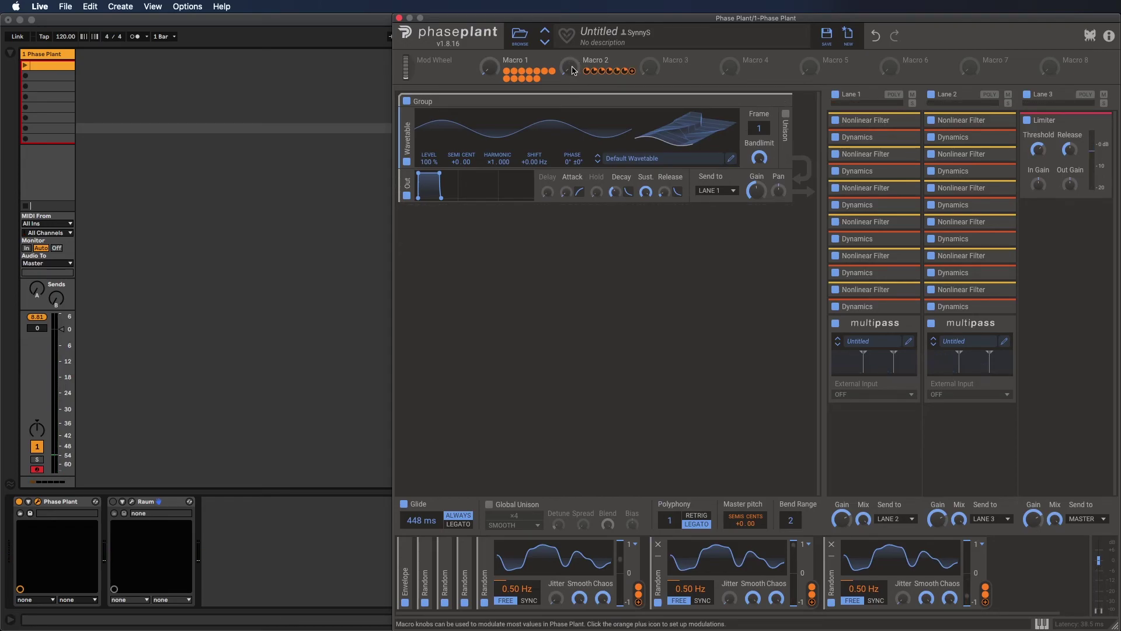
Raise Macro 1 to nearly full and sweep Macro 2, leaving Macro 2 at a low setting
{"action": "mouse_move", "coordinate": [572, 70]}
{"action": "left_mouse_down"}
{"action": "mouse_move", "coordinate": [572, 53]}
{"action": "mouse_move", "coordinate": [572, 67]}
{"action": "left_mouse_up"}
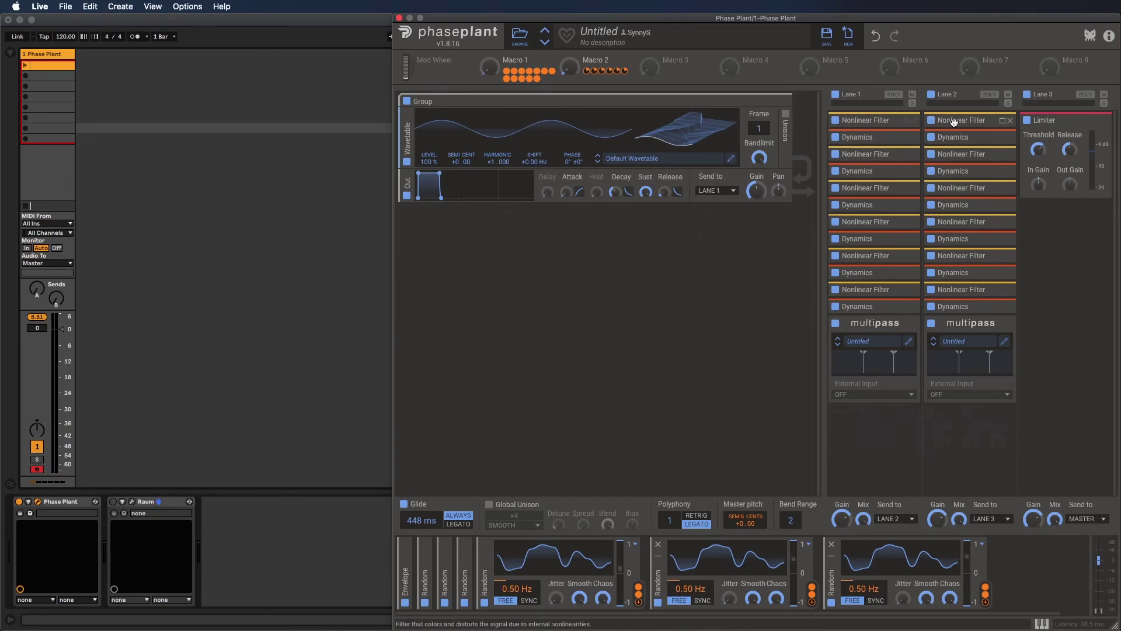
{"action": "left_click_drag", "start_coordinate": [497, 74], "coordinate": [497, 50]}
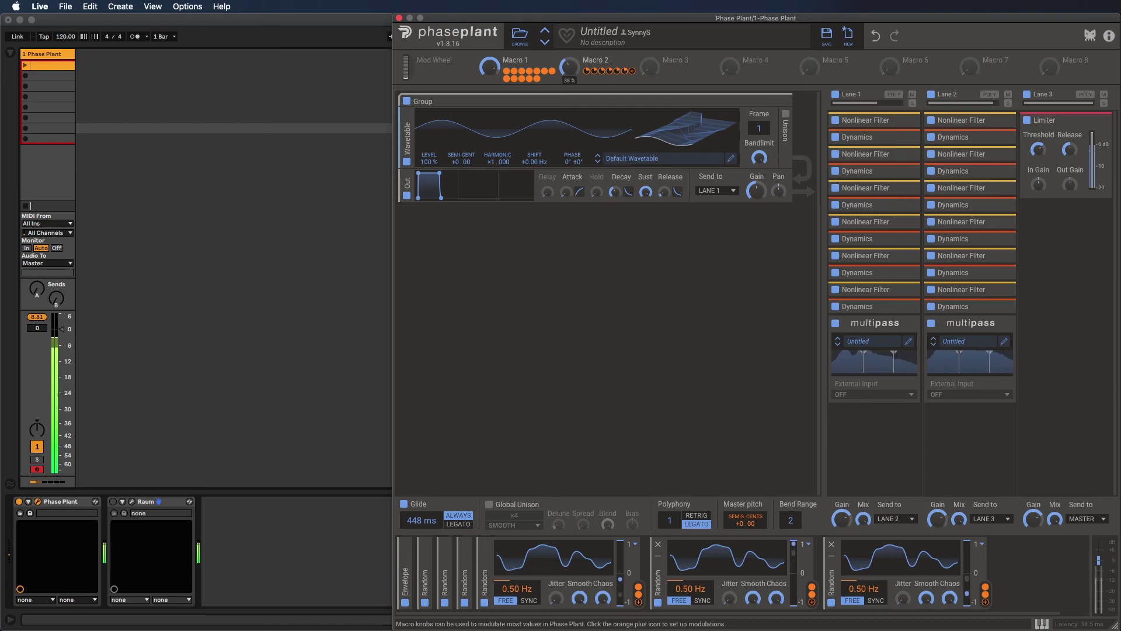
{"action": "mouse_move", "coordinate": [570, 66]}
{"action": "left_mouse_down"}
{"action": "mouse_move", "coordinate": [569, 54]}
{"action": "mouse_move", "coordinate": [570, 68]}
{"action": "left_mouse_up"}
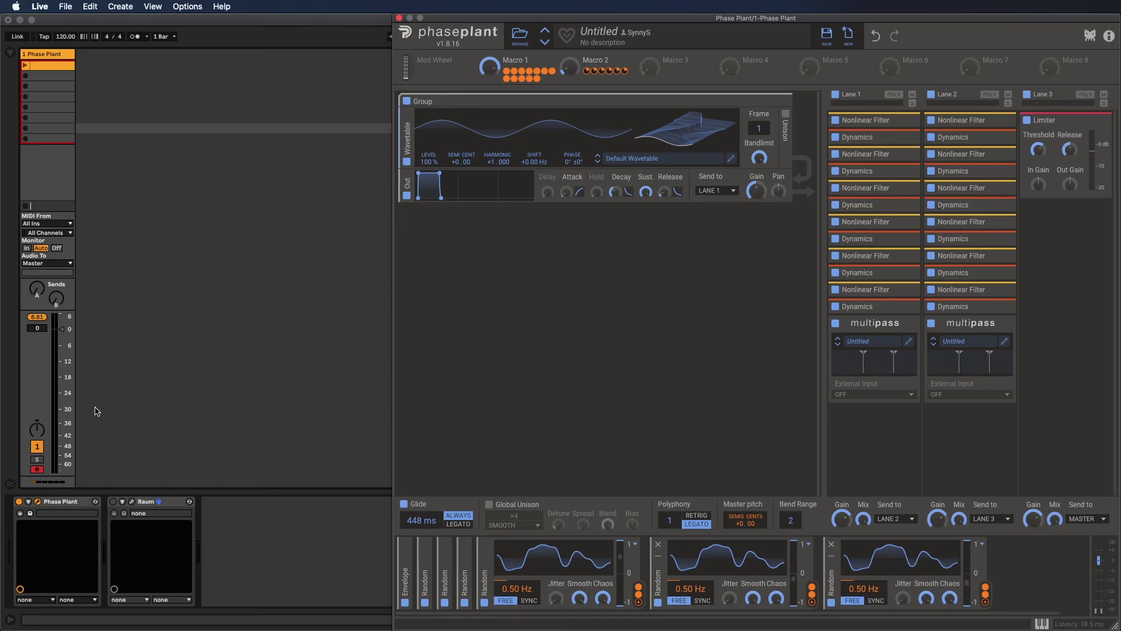
Enable the Raum reverb on the Phase Plant track, check its settings and close its window
{"action": "left_click", "coordinate": [113, 501]}
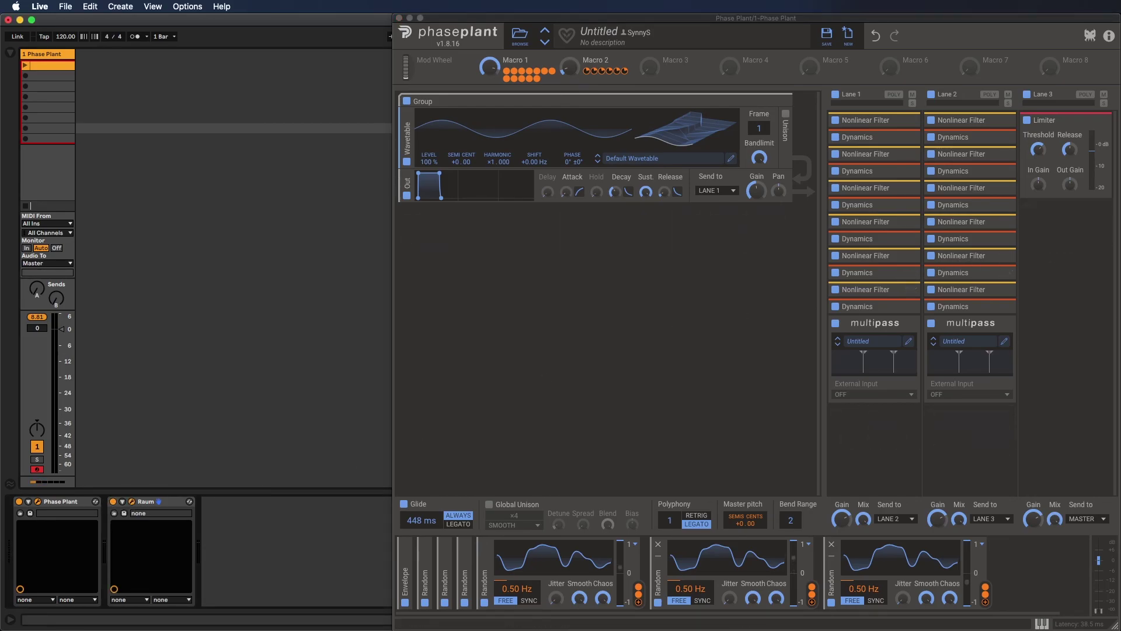
{"action": "left_click_drag", "start_coordinate": [1057, 225], "coordinate": [753, 216]}
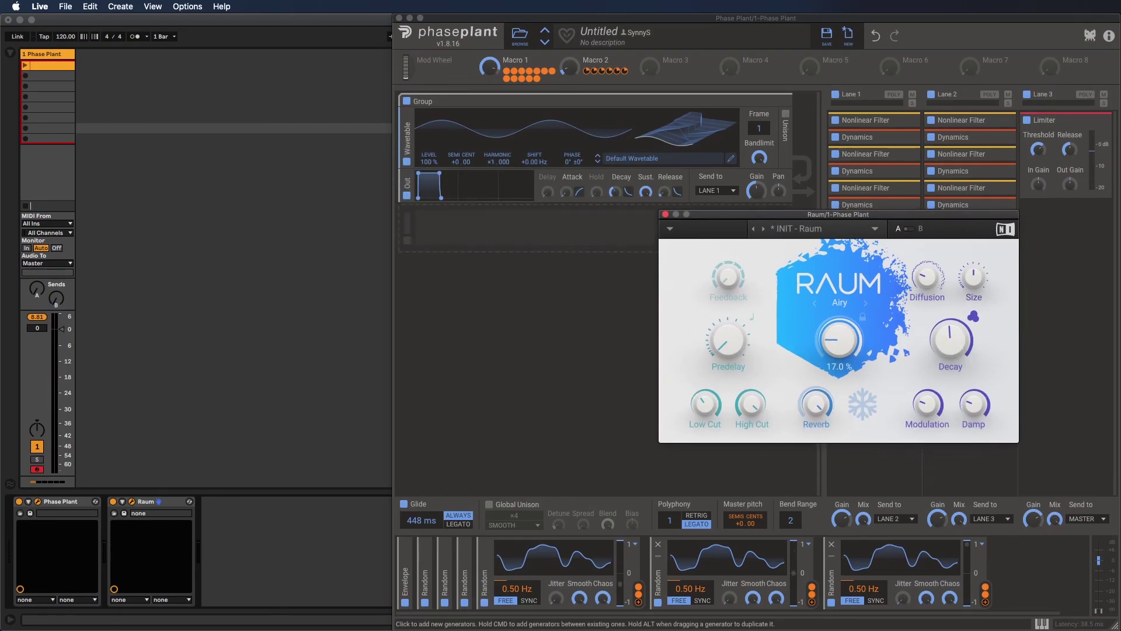
{"action": "mouse_move", "coordinate": [709, 409]}
{"action": "left_click", "coordinate": [666, 215]}
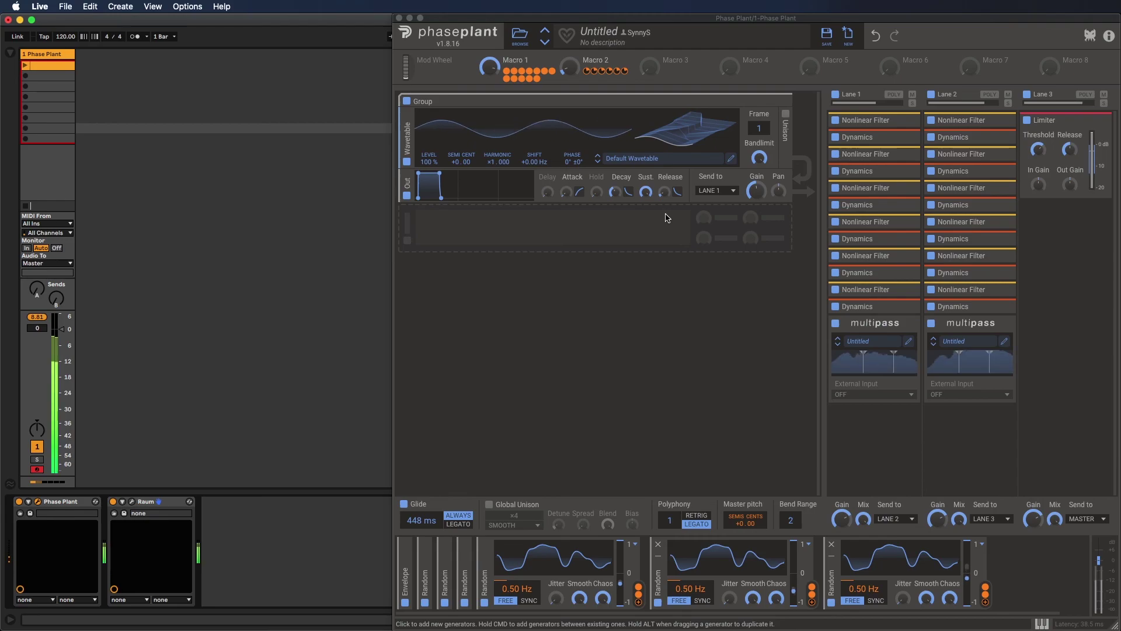
Lower Macro 1 and sweep Macro 2 while the patch plays through the reverb
{"action": "mouse_move", "coordinate": [490, 68]}
{"action": "mouse_move", "coordinate": [569, 67]}
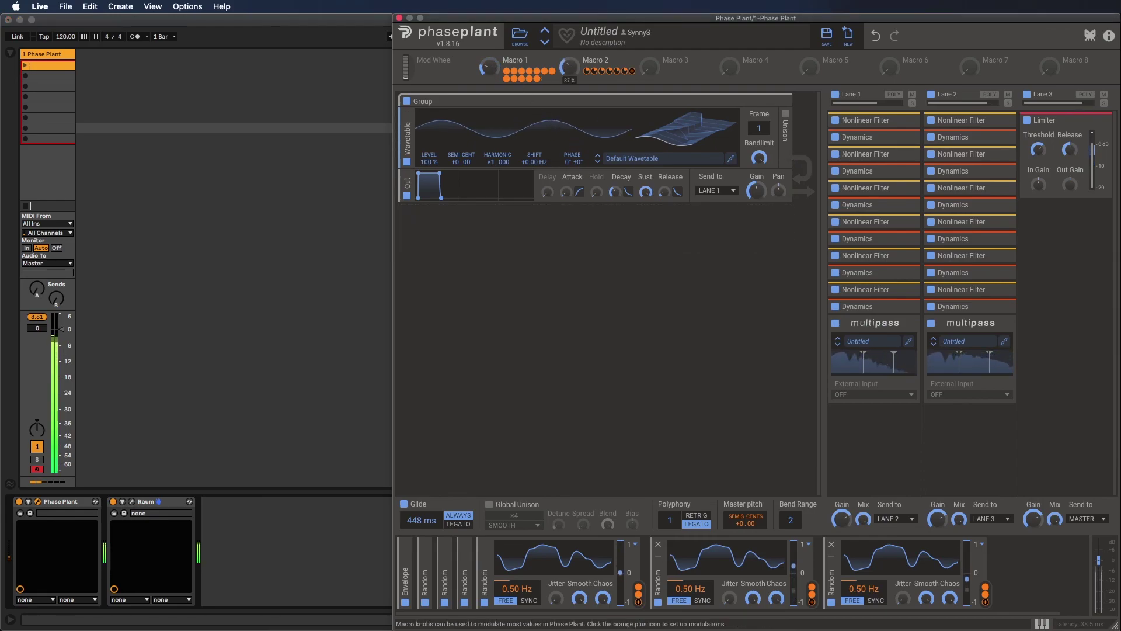
{"action": "left_click_drag", "start_coordinate": [569, 68], "coordinate": [570, 70]}
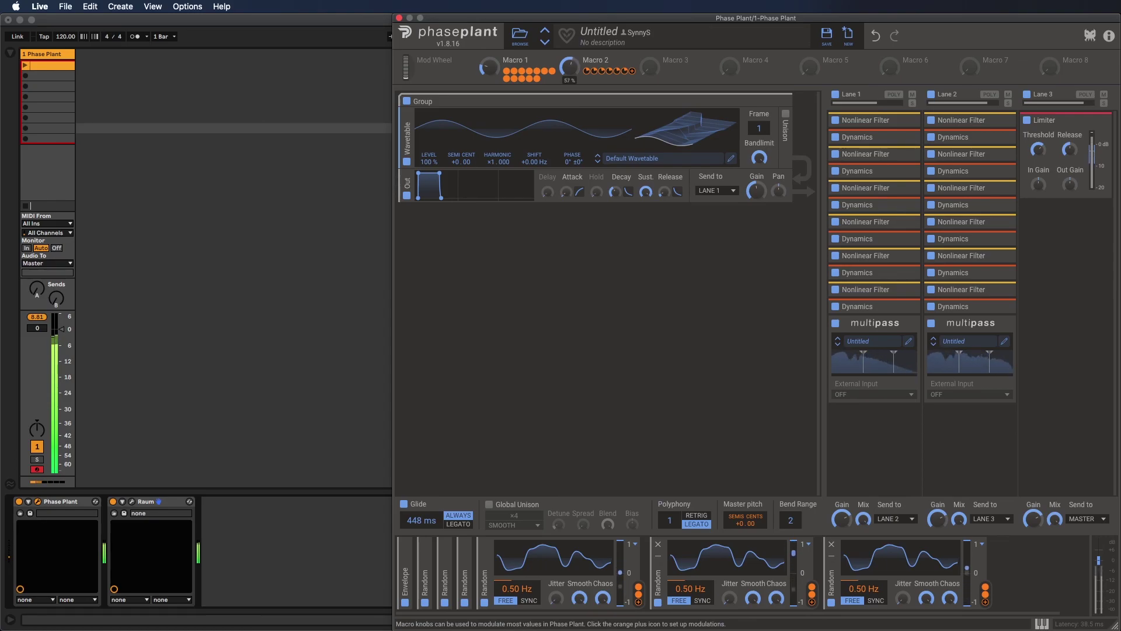